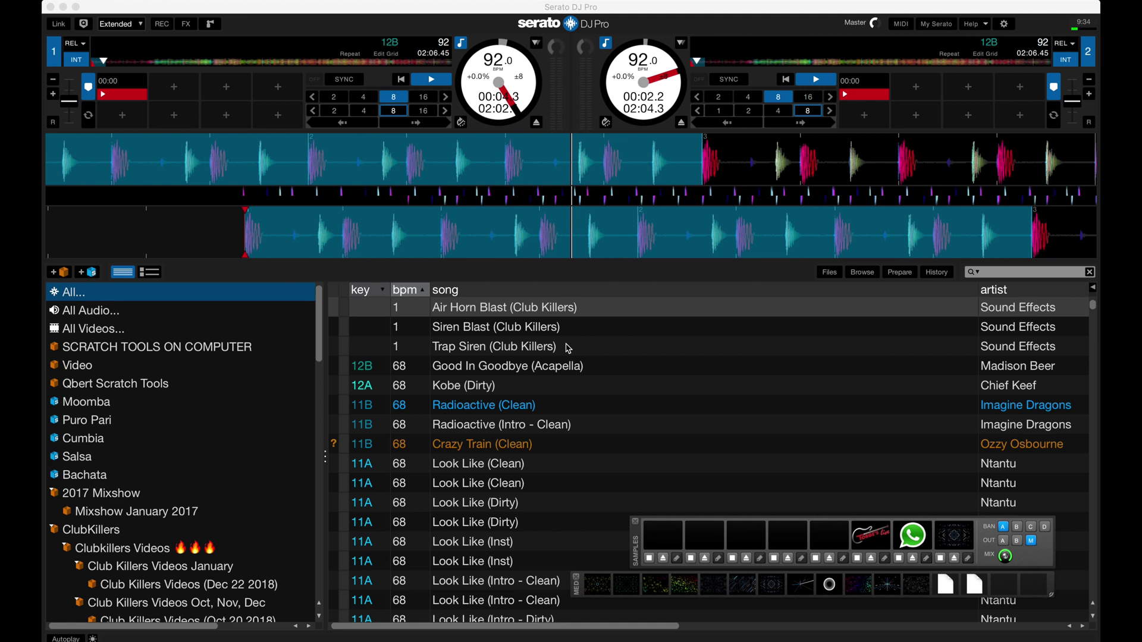
Restart deck 1 and deck 2 alternately, three times each, with the 1 and 6 hotkeys.
key("1")
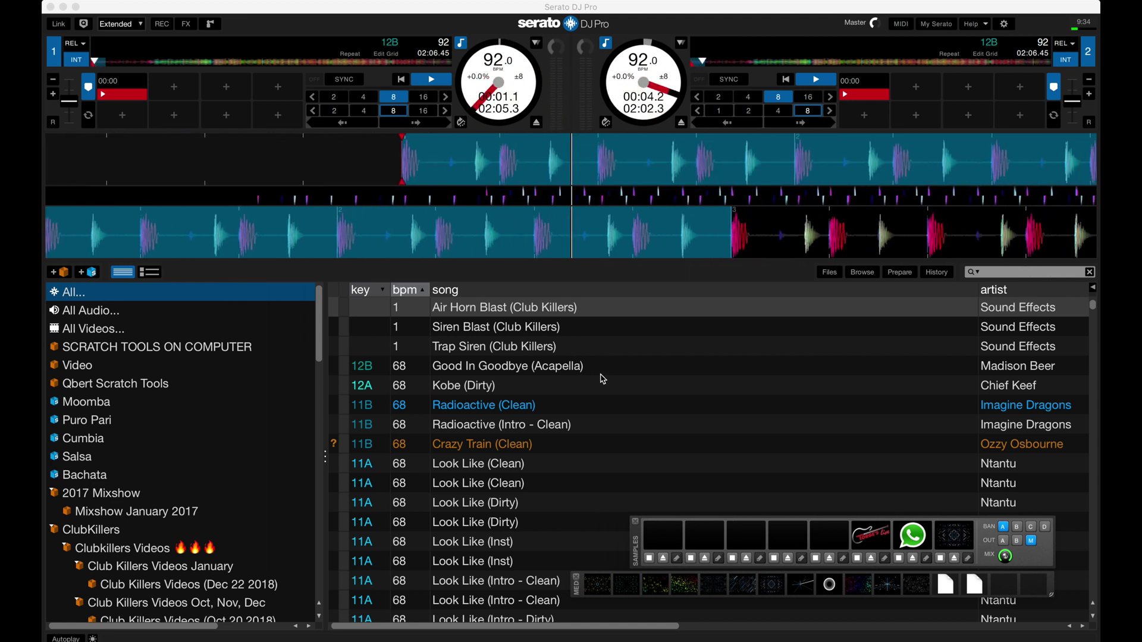
key("6")
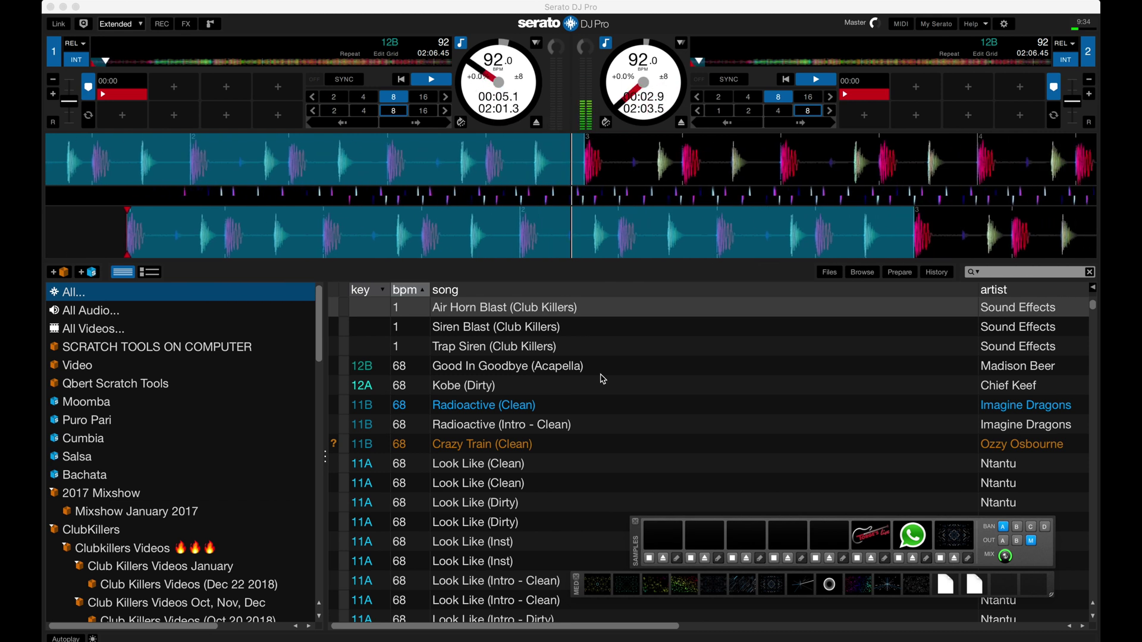
key("1")
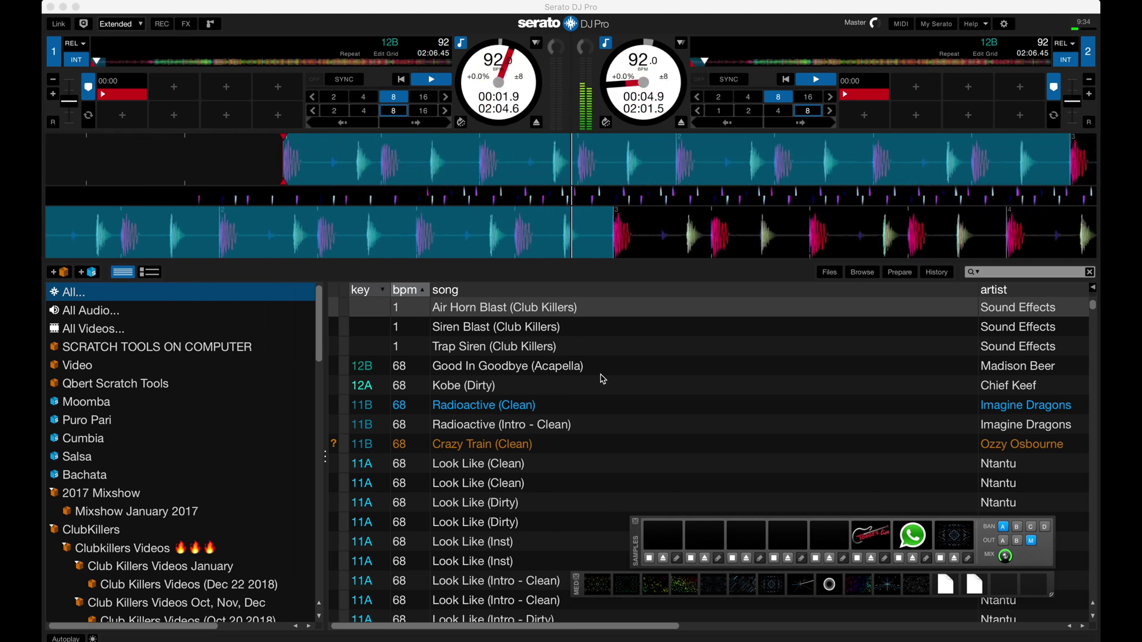
key("6")
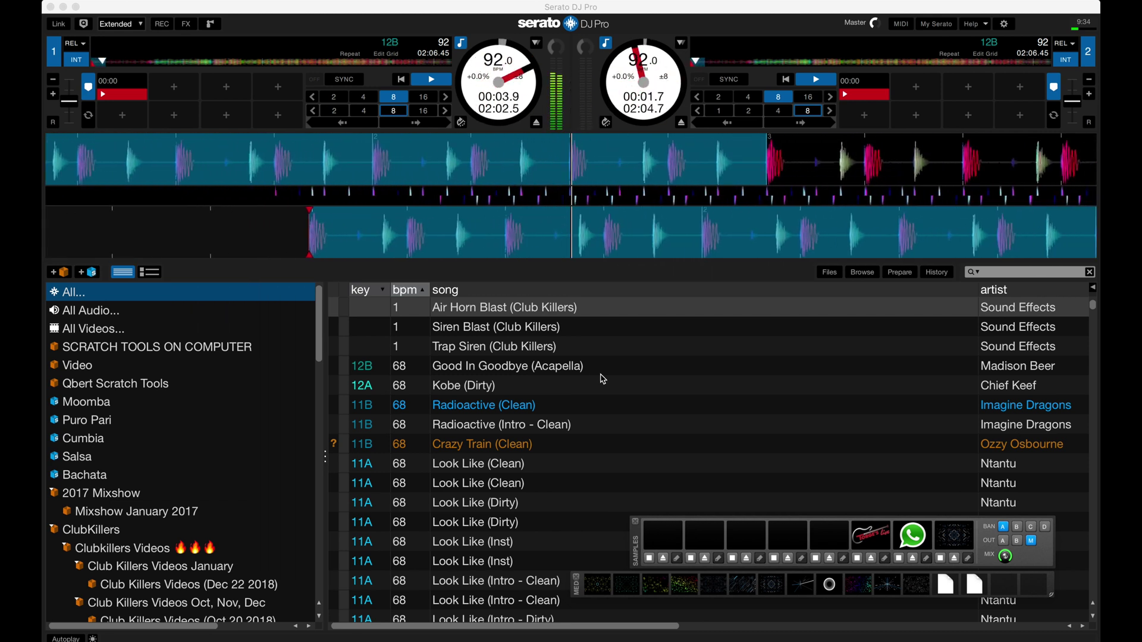
key("1")
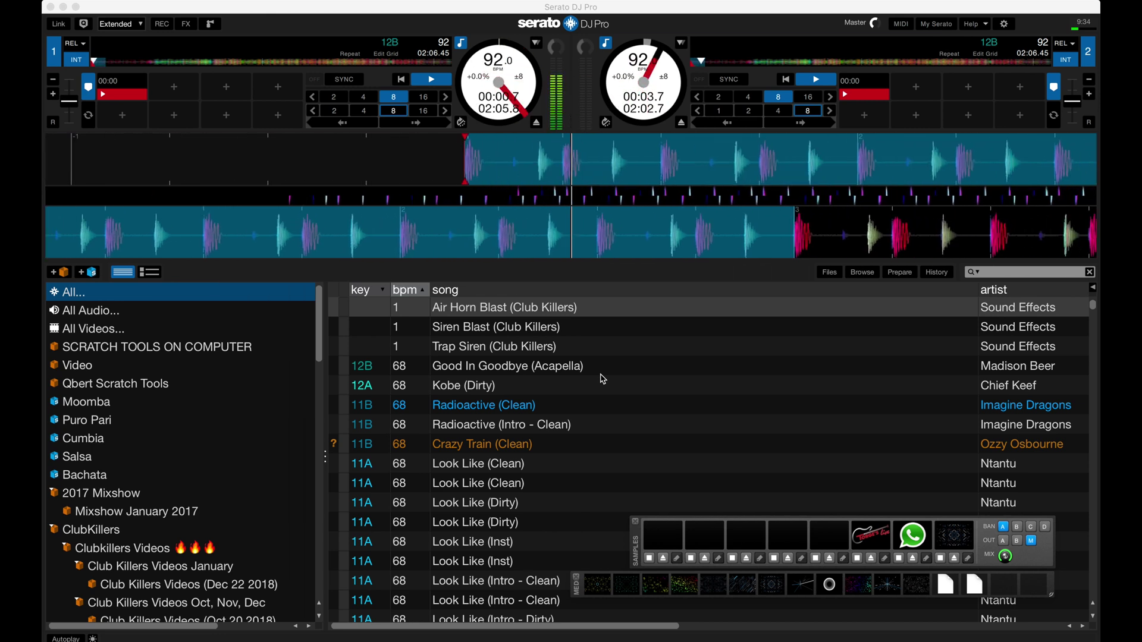
key("6")
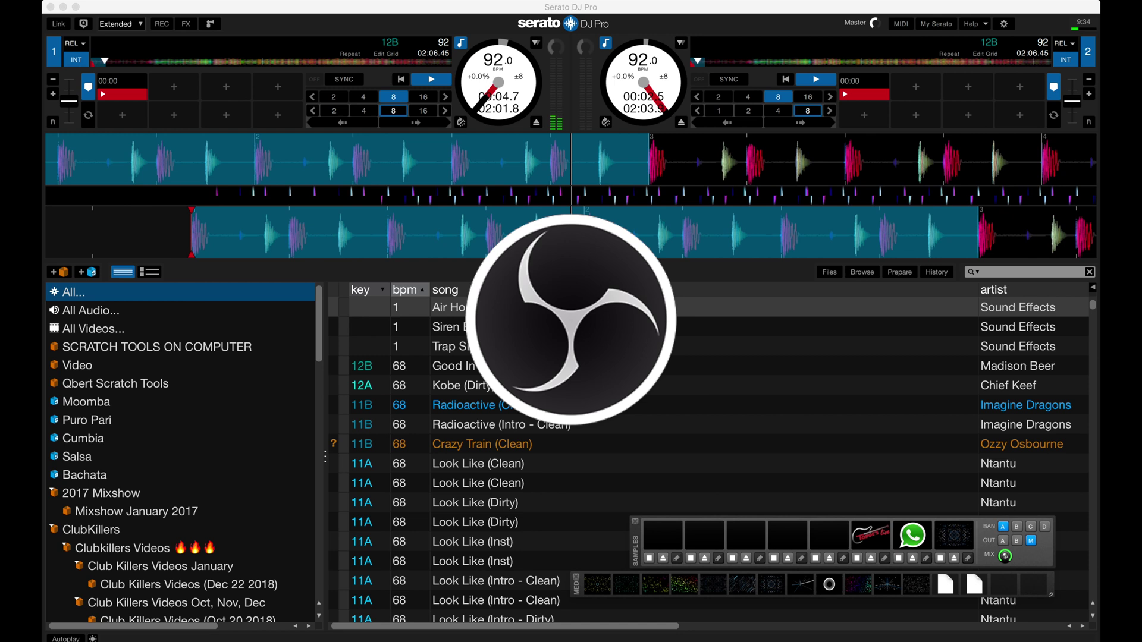
Restart deck 1, then deck 2 two seconds later, leaving both decks playing staggered.
key("1")
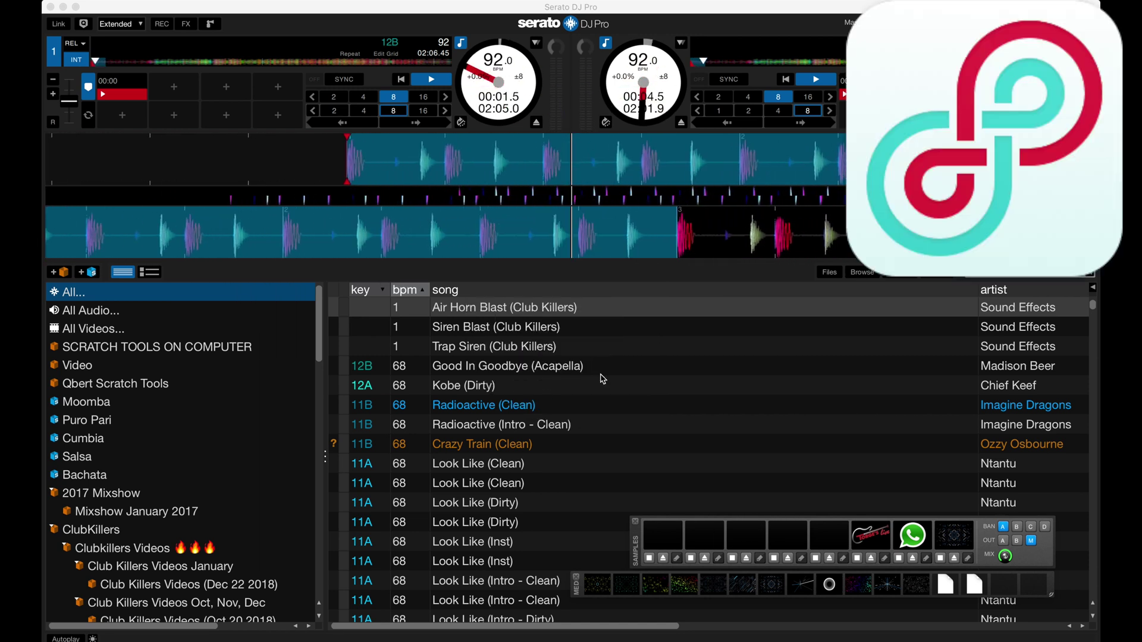
key("6")
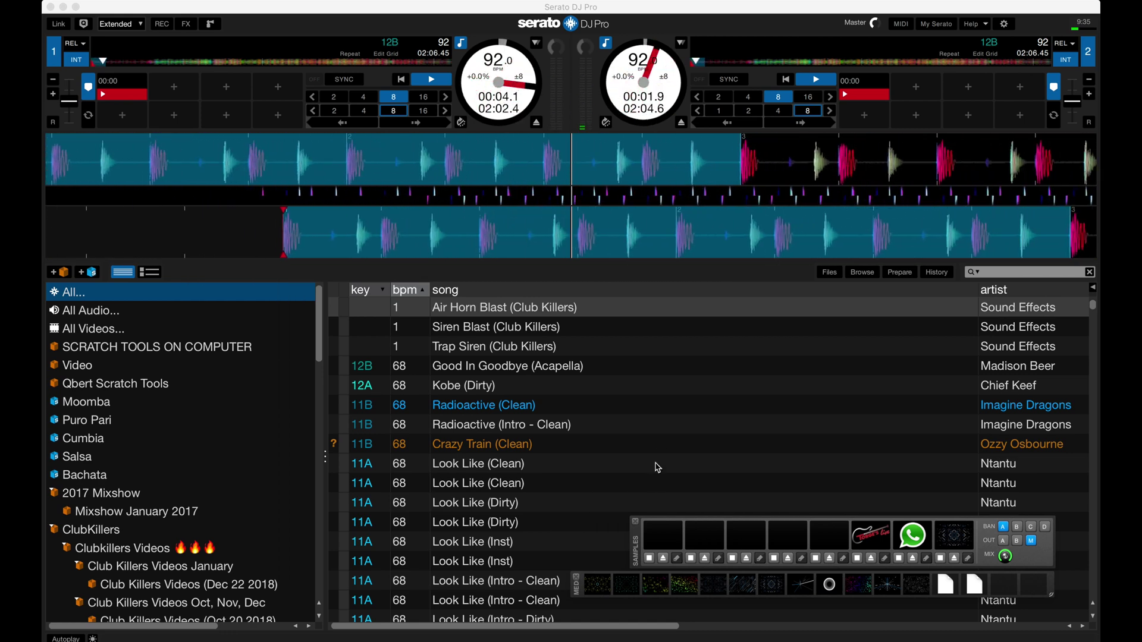
Launch Loopback from Spotlight by searching 'loop'.
mouse_move(584, 628)
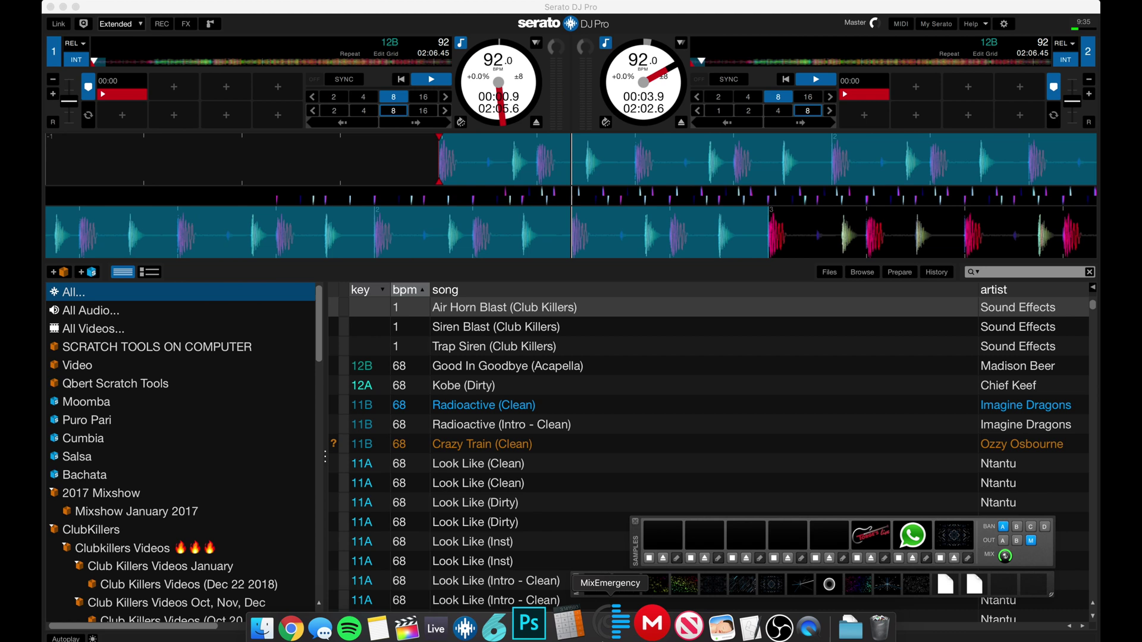
key("super+space")
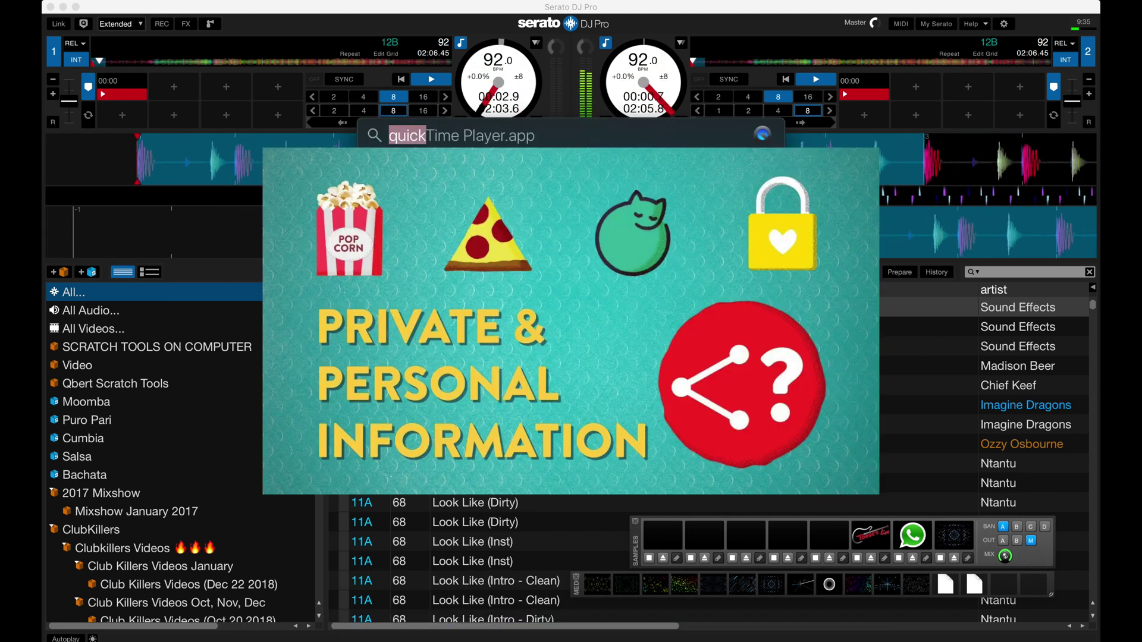
type("loop")
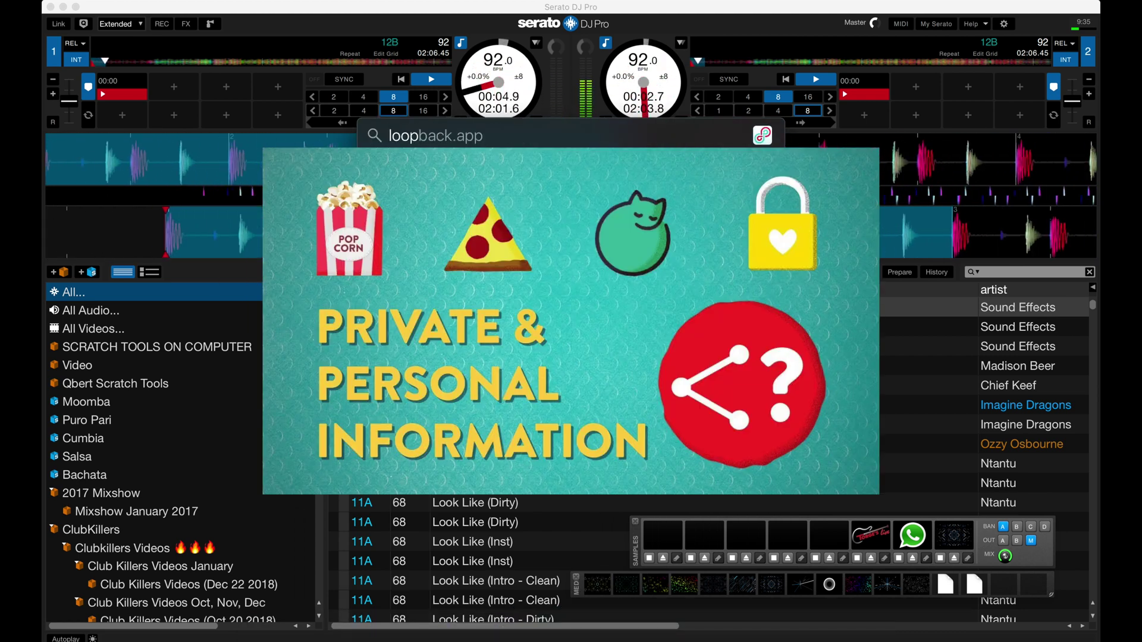
key("Return")
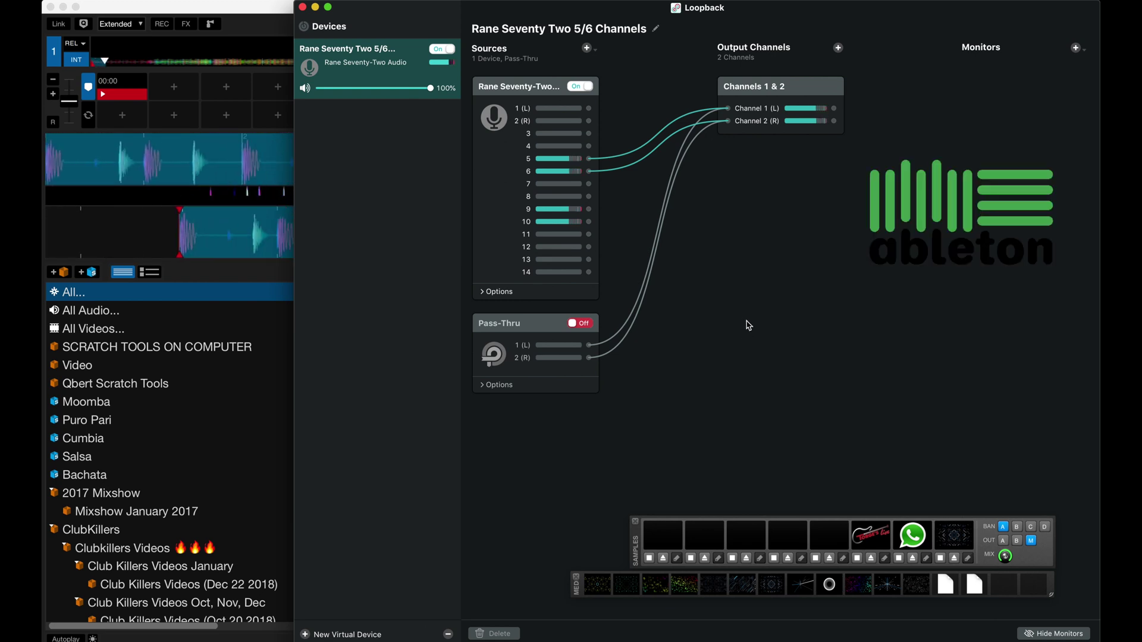
Select the Rane Seventy-Two source card in the Loopback device.
left_click(514, 88)
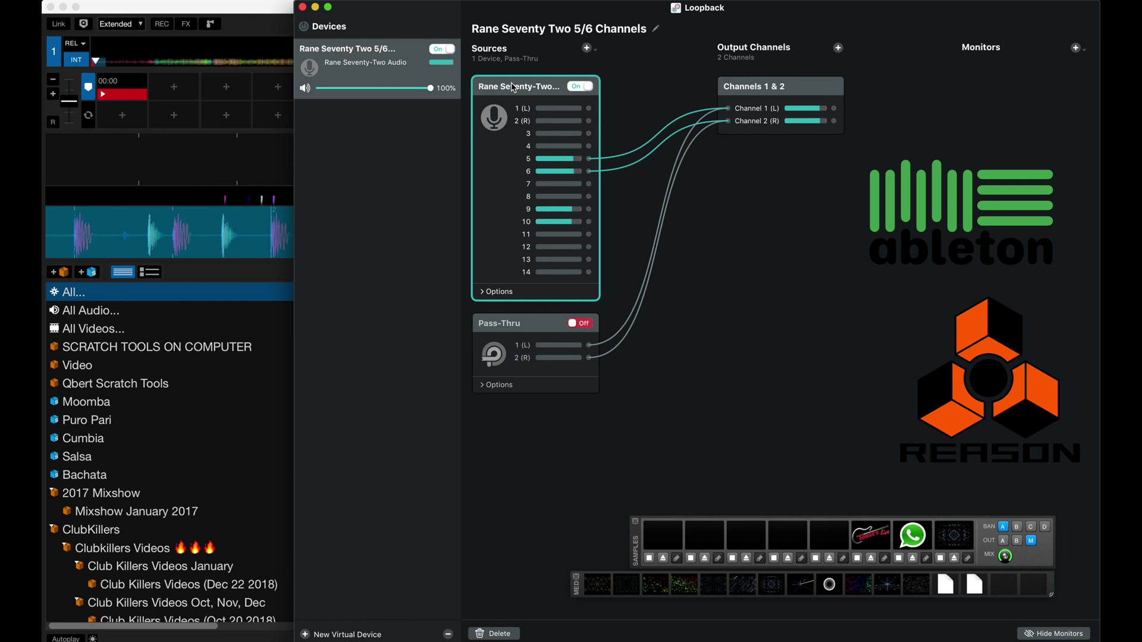
left_click(813, 310)
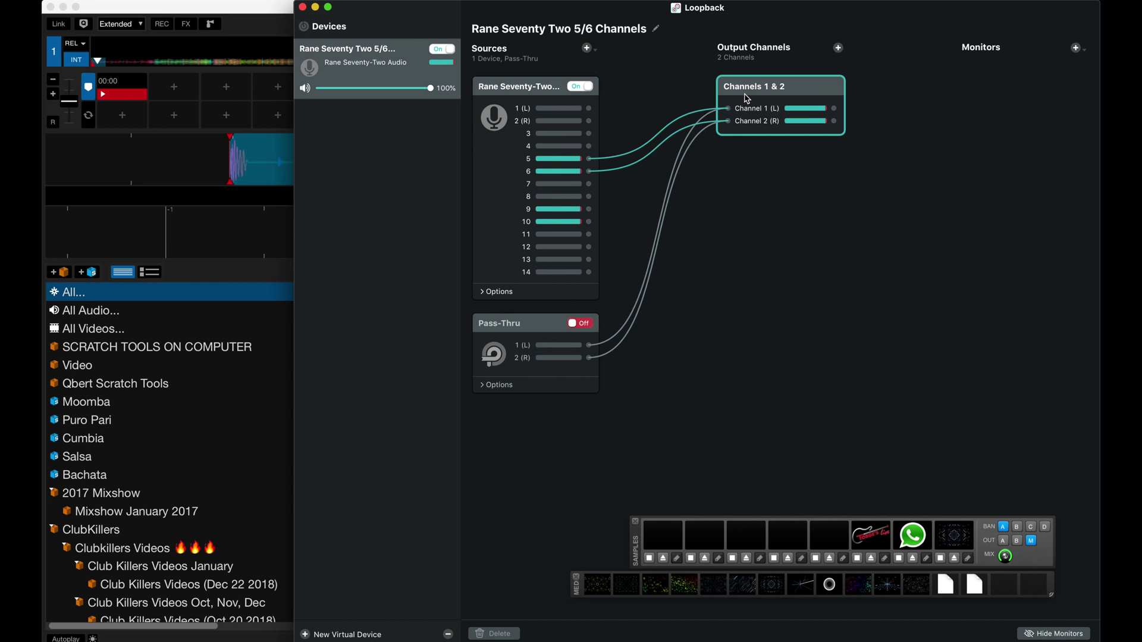
left_click(529, 90)
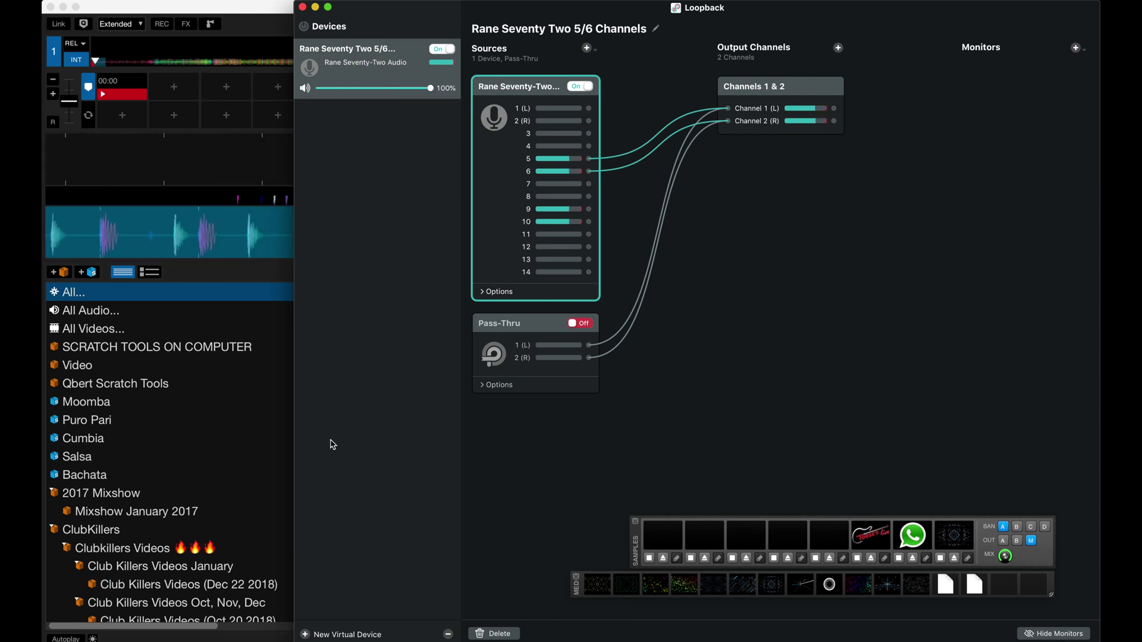
Delete the old virtual device and create a new one named 'Rane 72 Virtual Channel 5/6'.
left_click(449, 634)
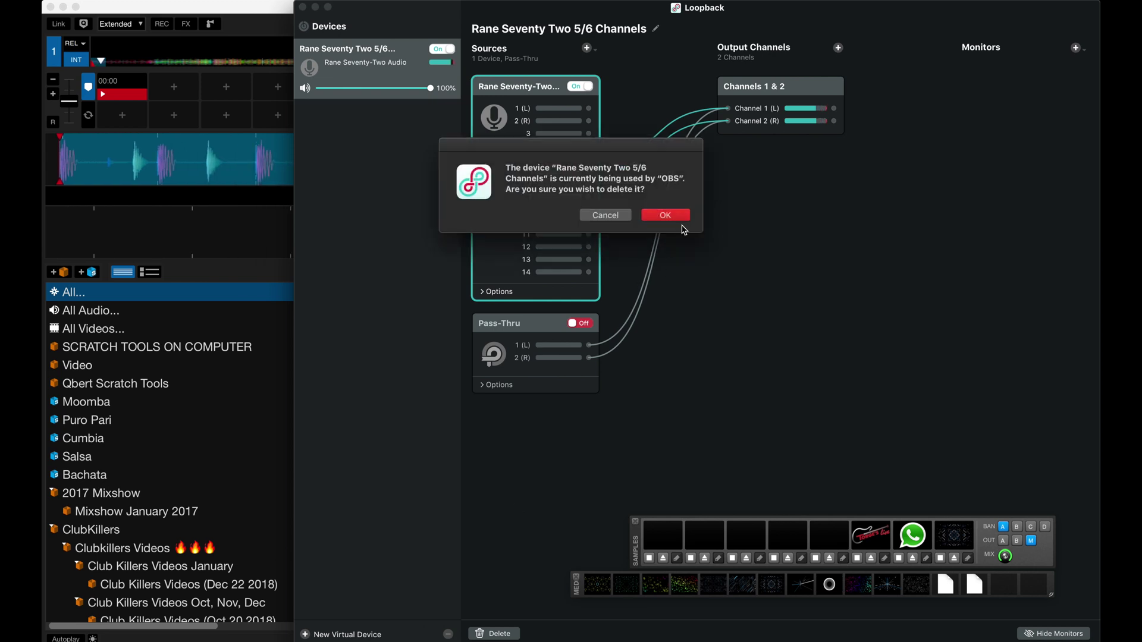
left_click(666, 215)
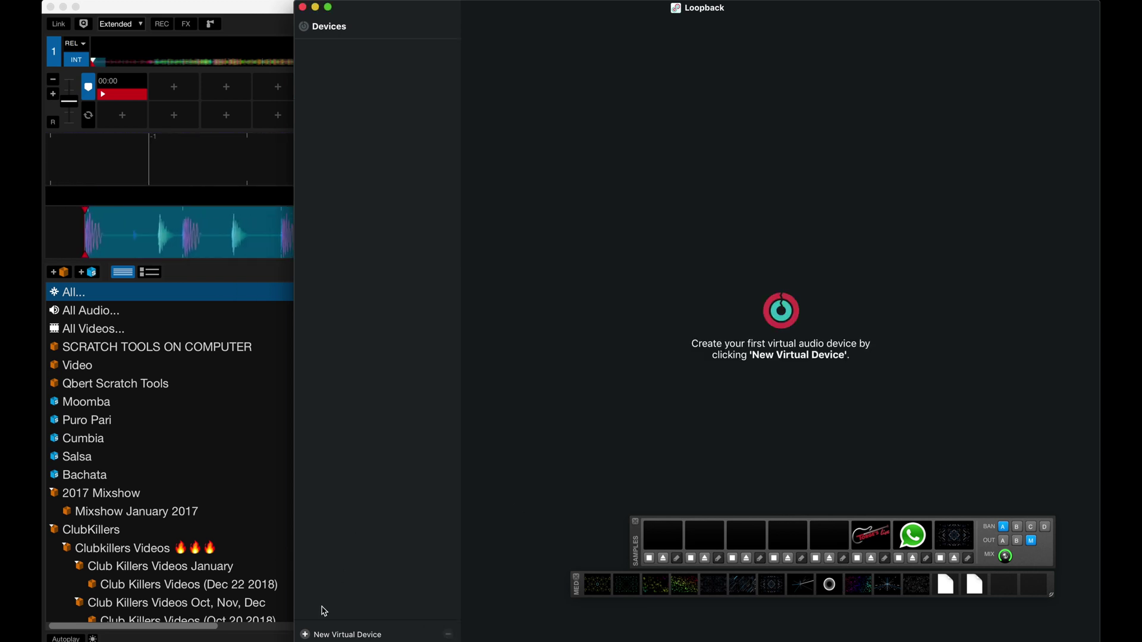
left_click(309, 632)
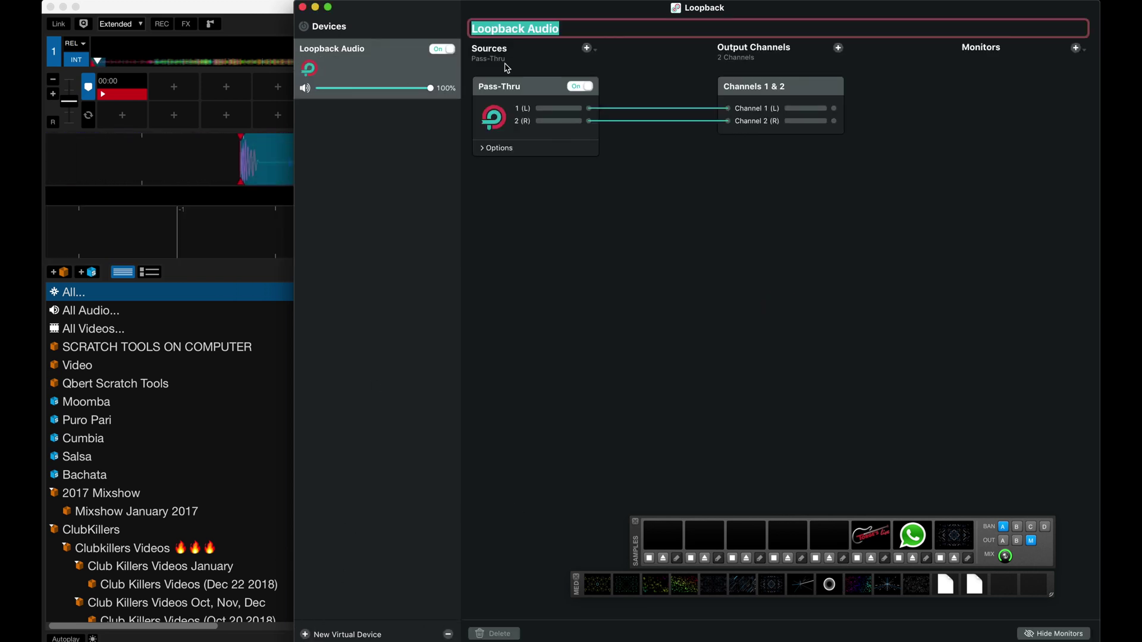
type("Rane 72")
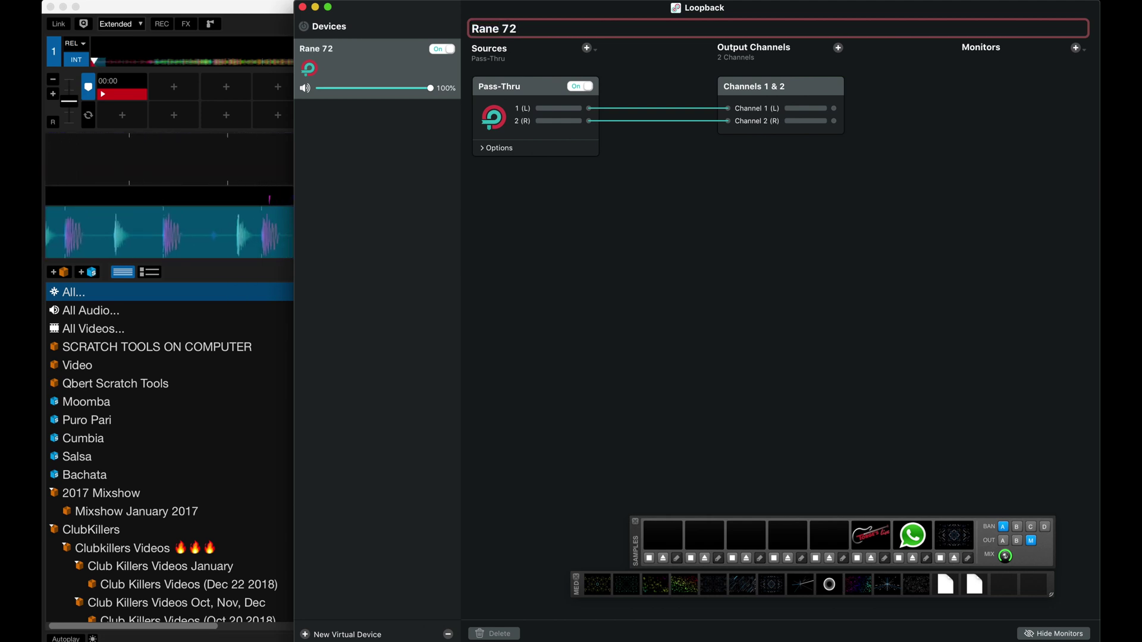
type(" V")
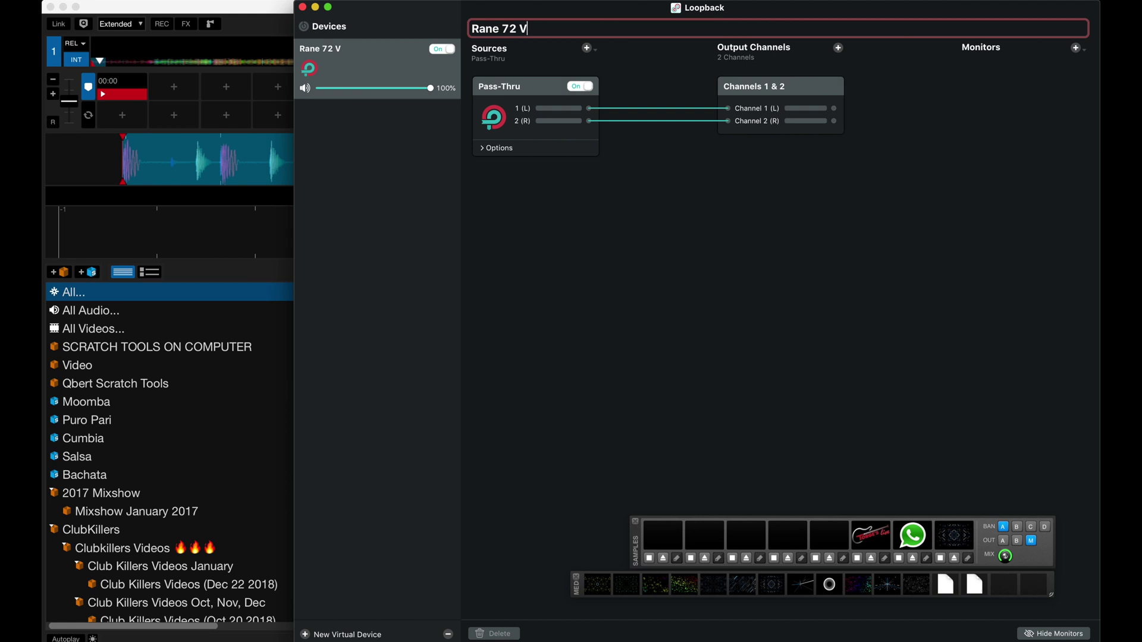
type("irtual C")
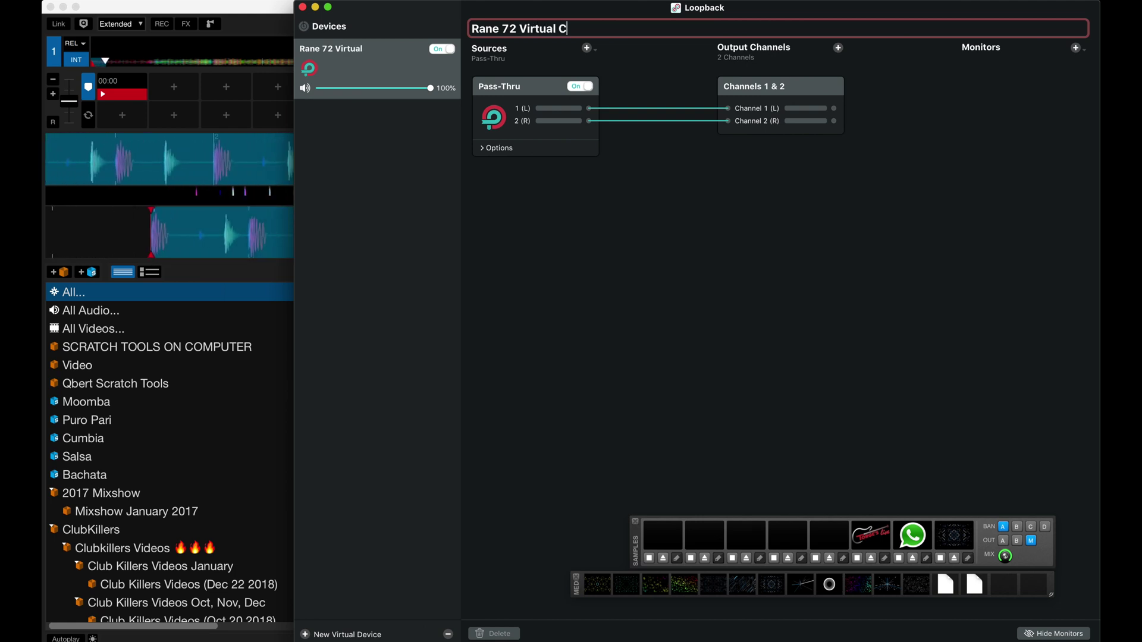
type("hannel 5/6")
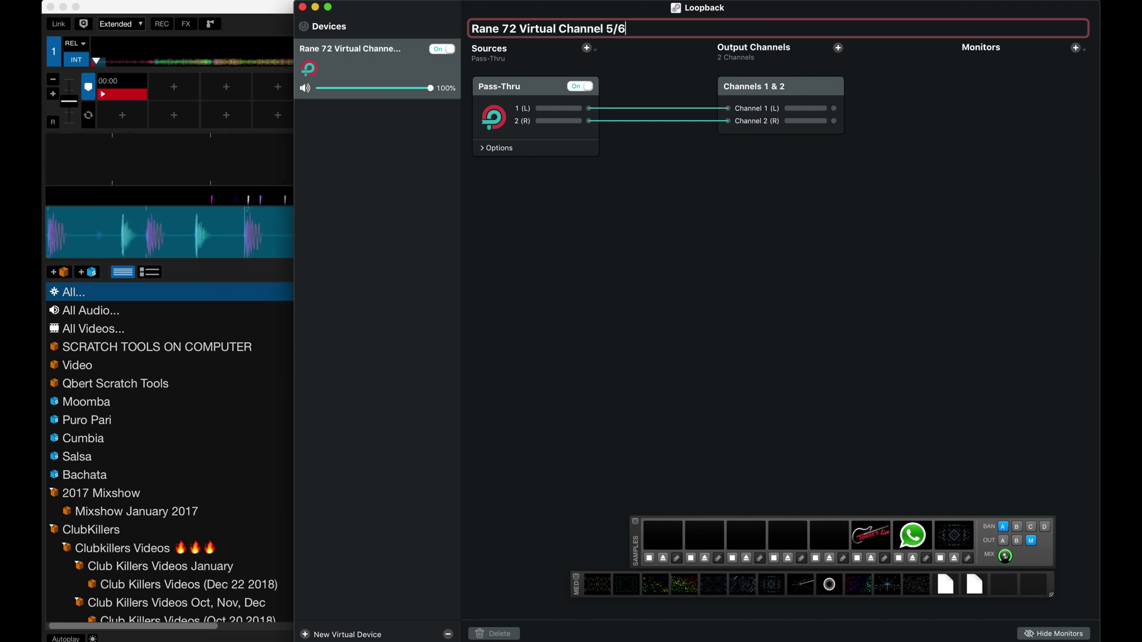
key("Return")
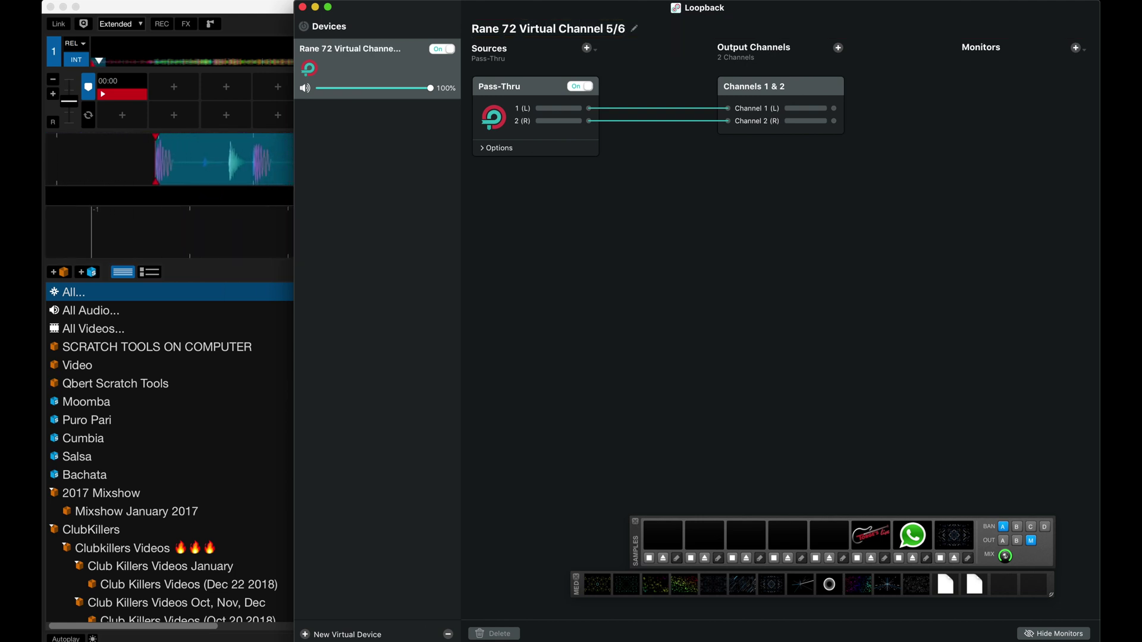
Add Rane Seventy-Two Audio as a source to the new virtual device.
left_click(587, 49)
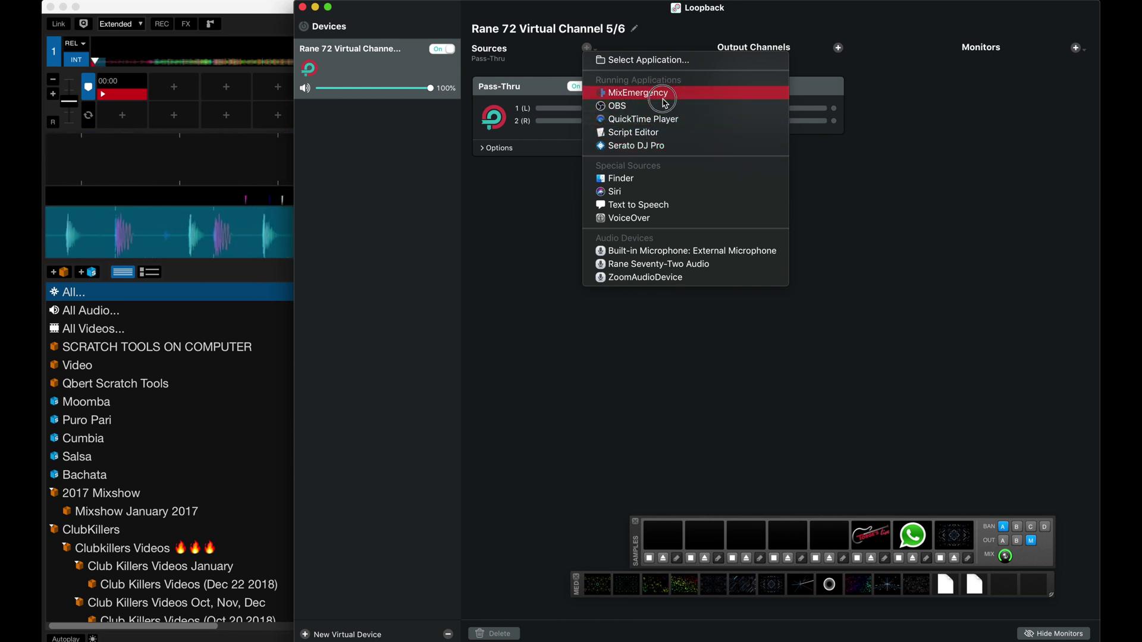
left_click(670, 264)
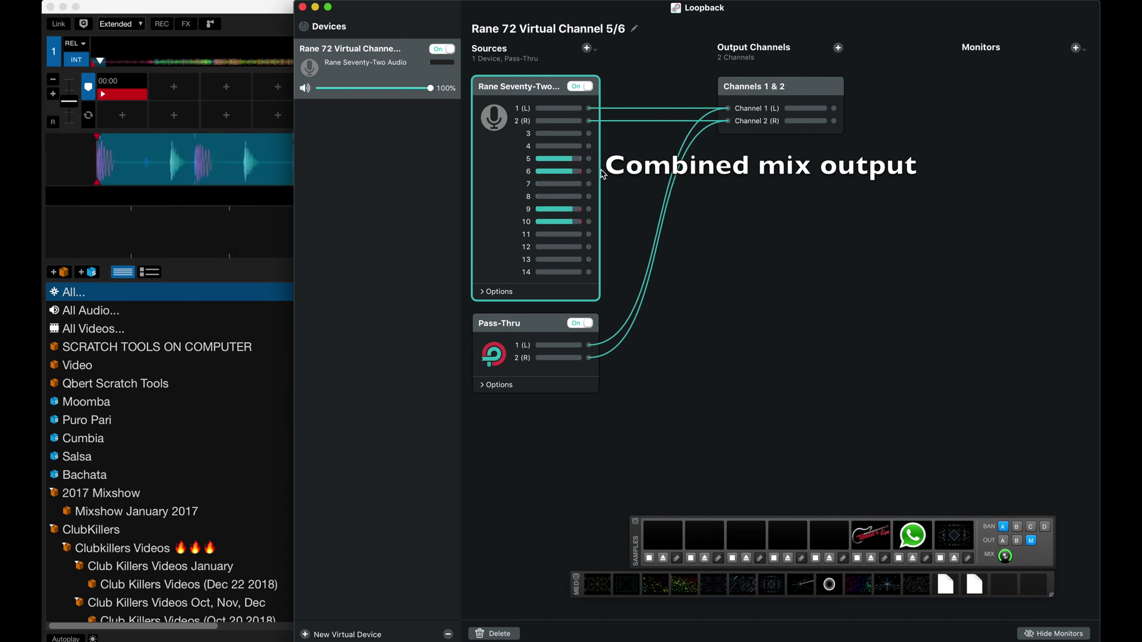
Replace the output channel pair and wire source channels 5 and 6 to Channel 1 (L) and 2 (R).
left_click(773, 88)
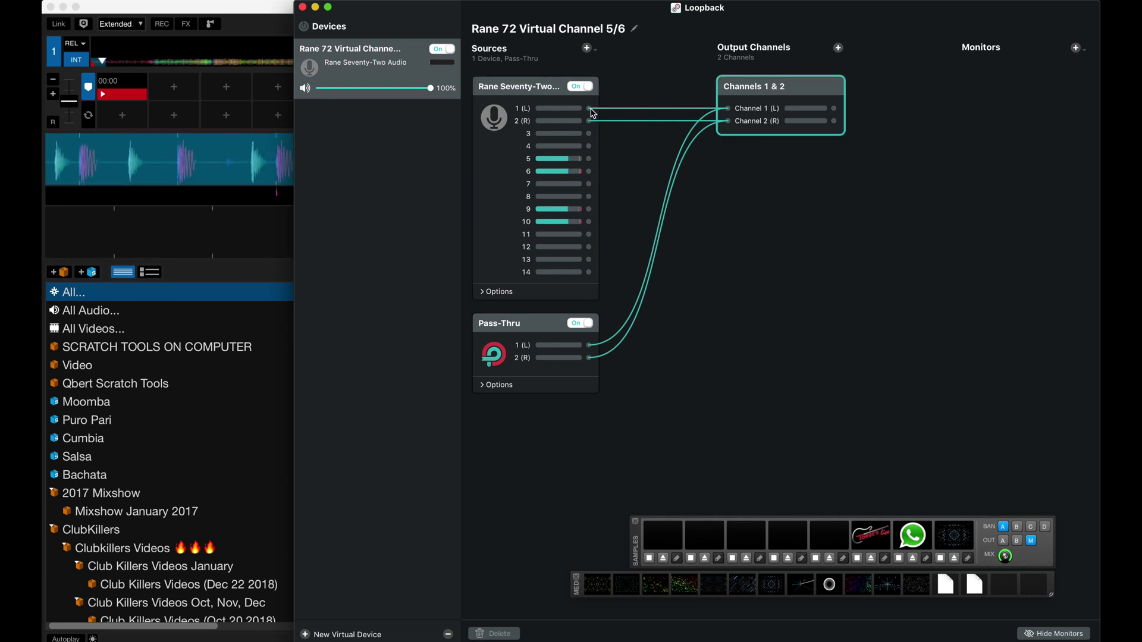
left_click(839, 48)
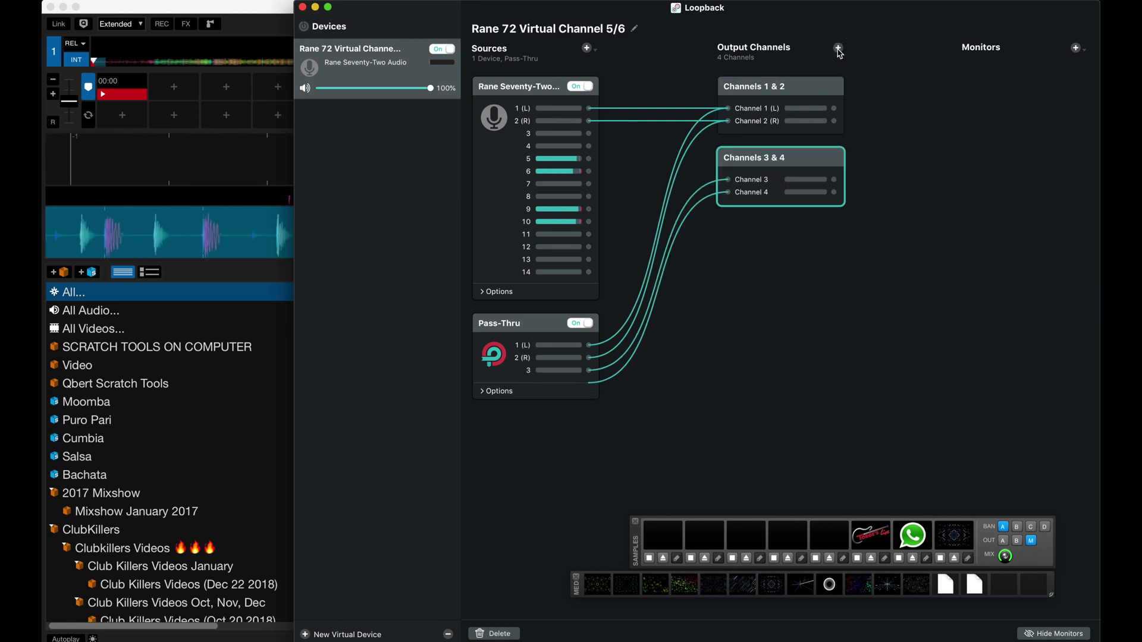
left_click(769, 94)
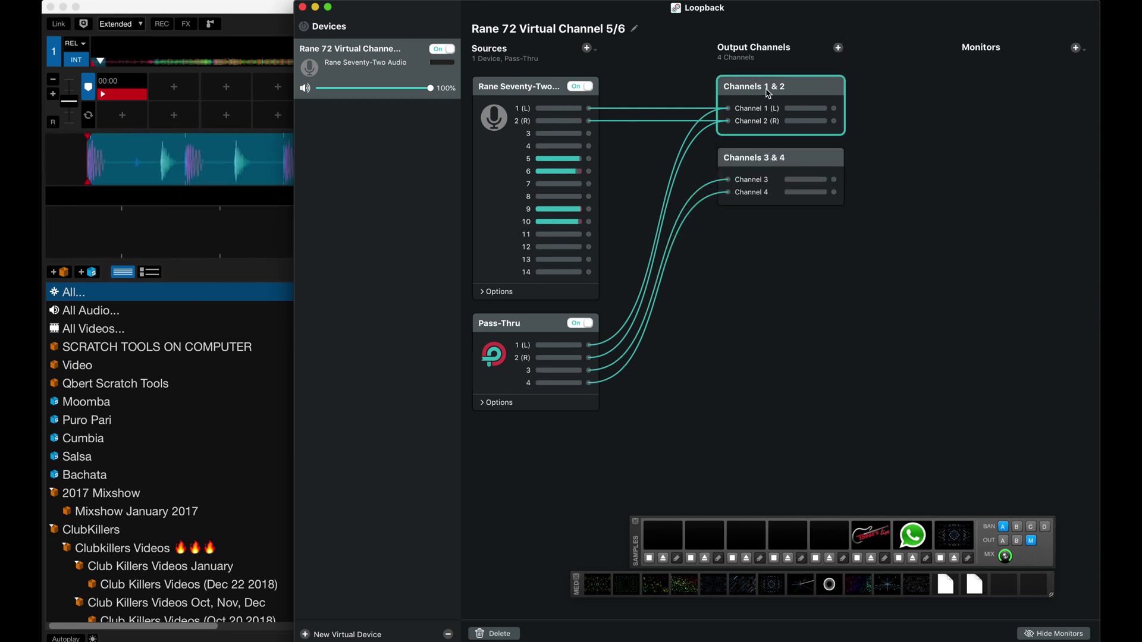
left_click(495, 634)
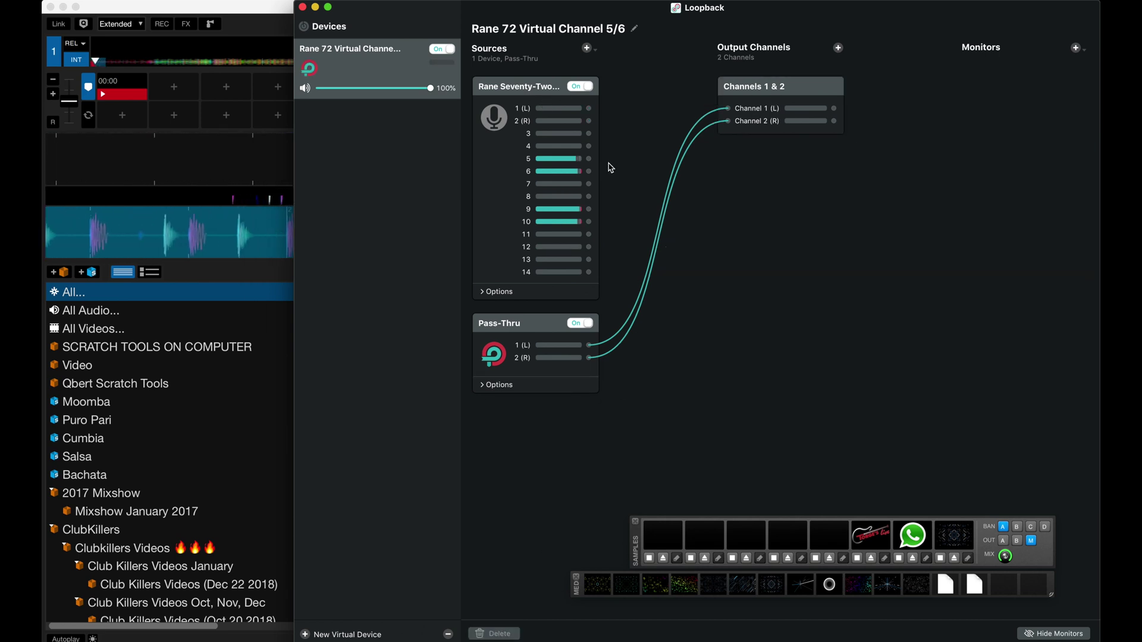
left_click_drag(606, 163, 727, 109)
left_click_drag(589, 172, 728, 122)
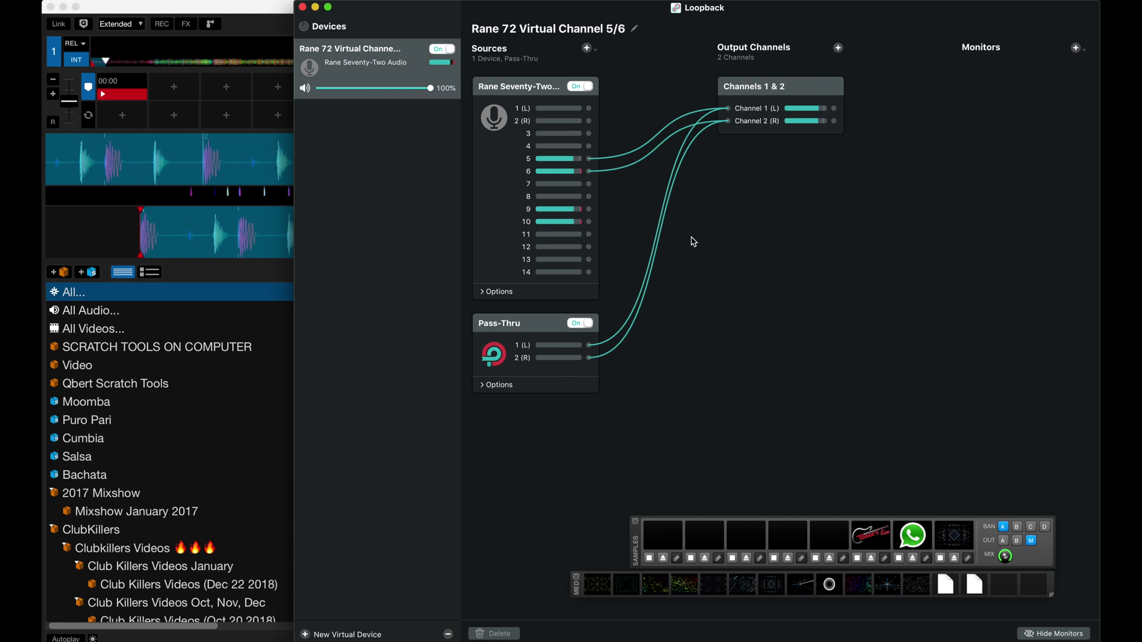
left_click(1077, 49)
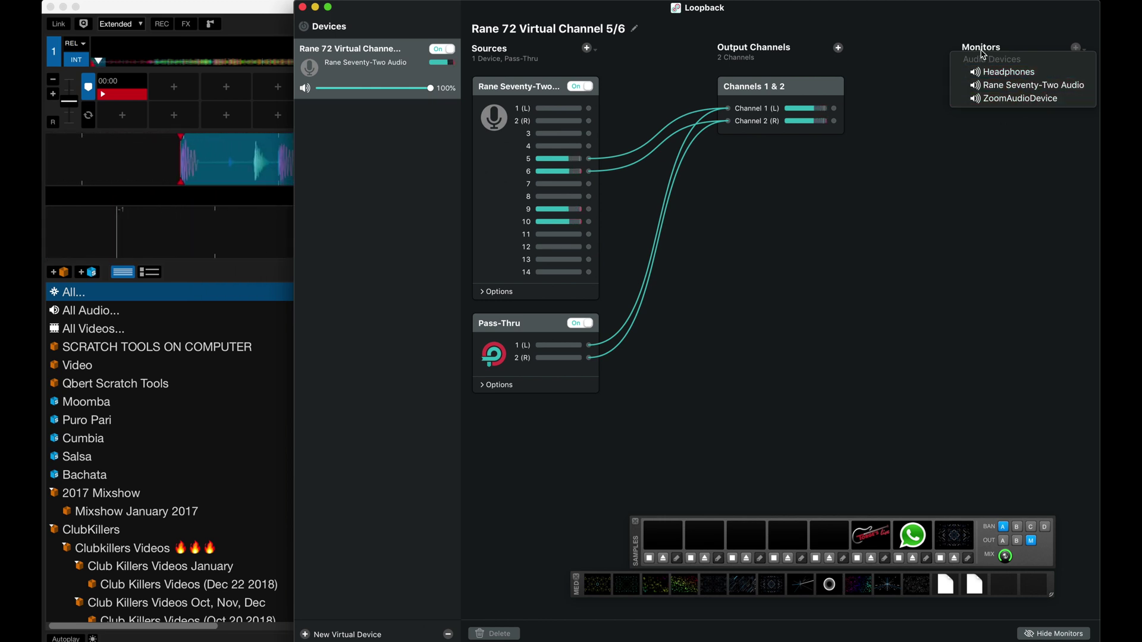
left_click(914, 181)
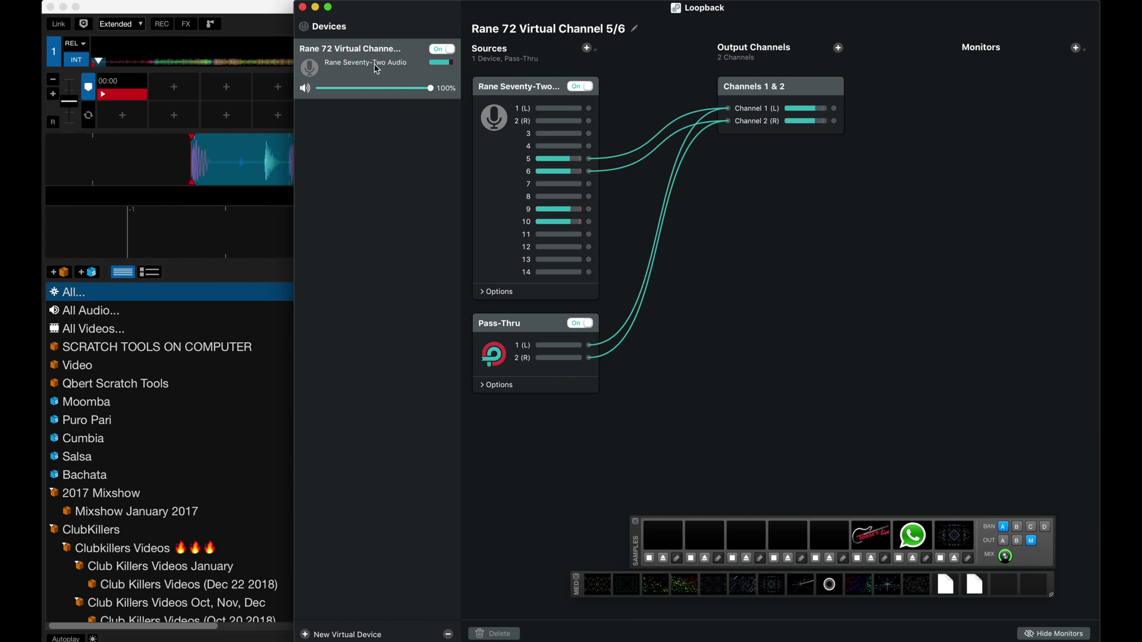
Bring OBS to the front and remove the old Rane 72 audio source from Scene 2.
key("super+Tab")
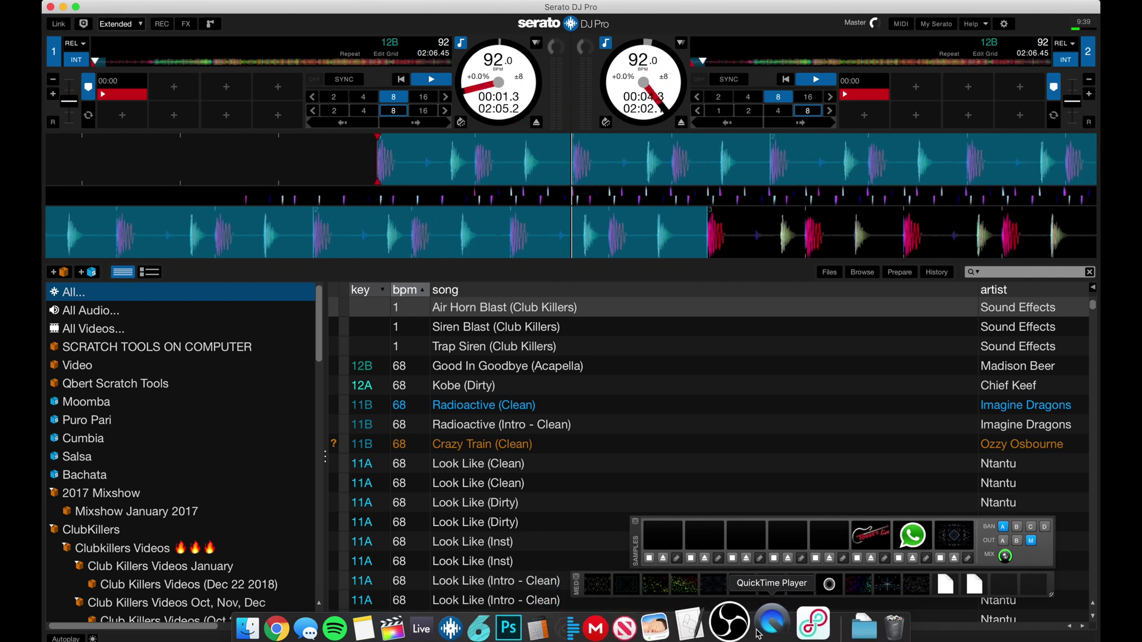
left_click(744, 626)
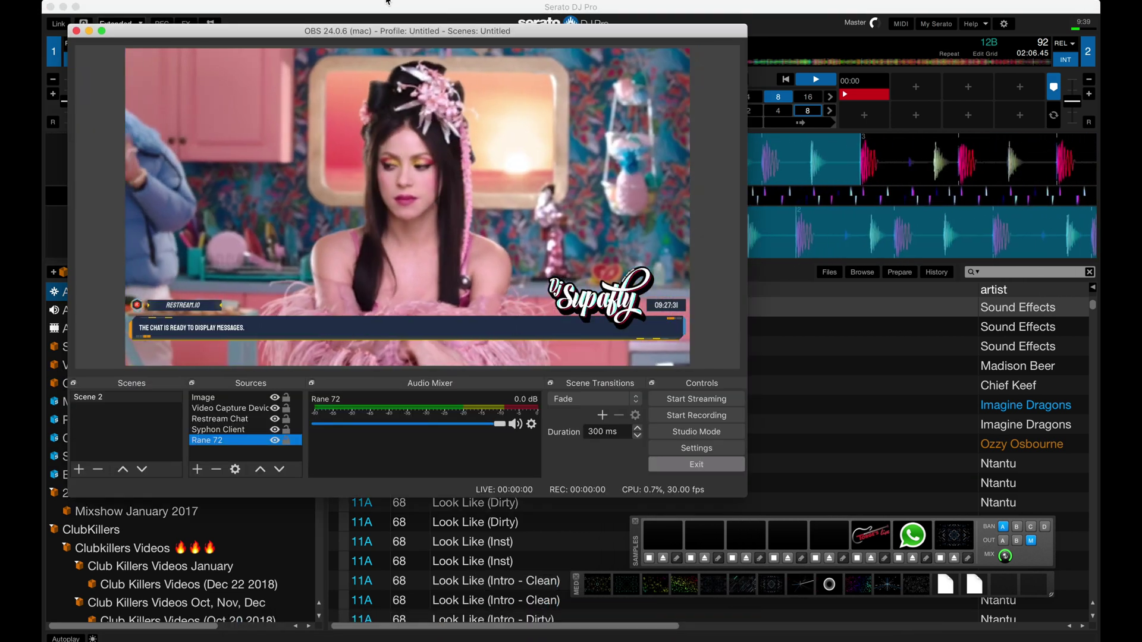
left_click_drag(382, 33, 390, 26)
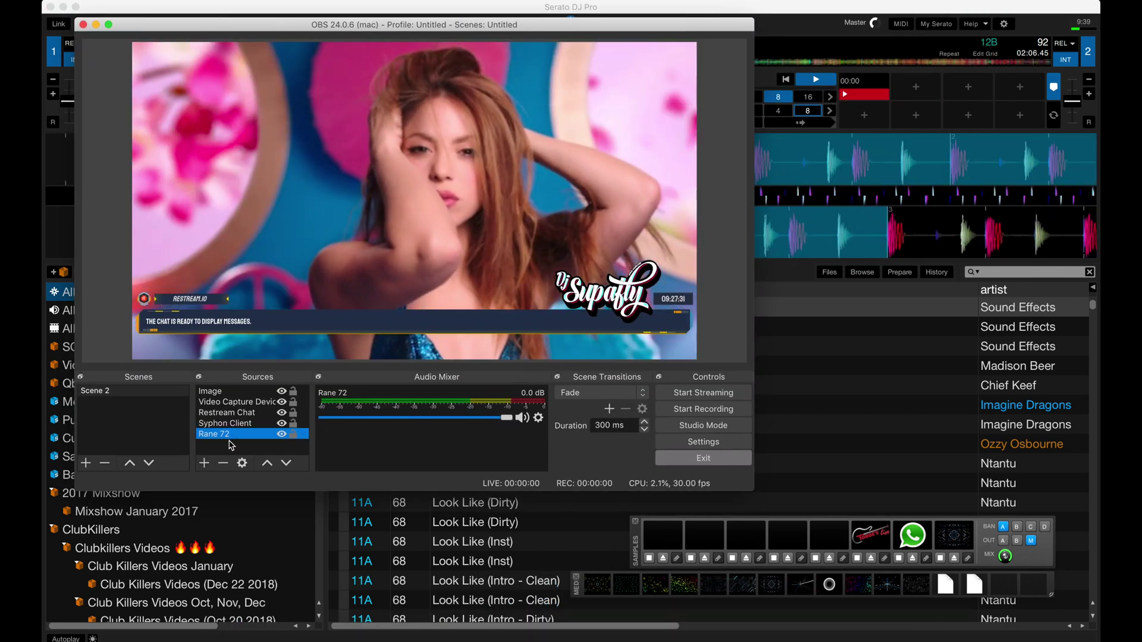
left_click(225, 464)
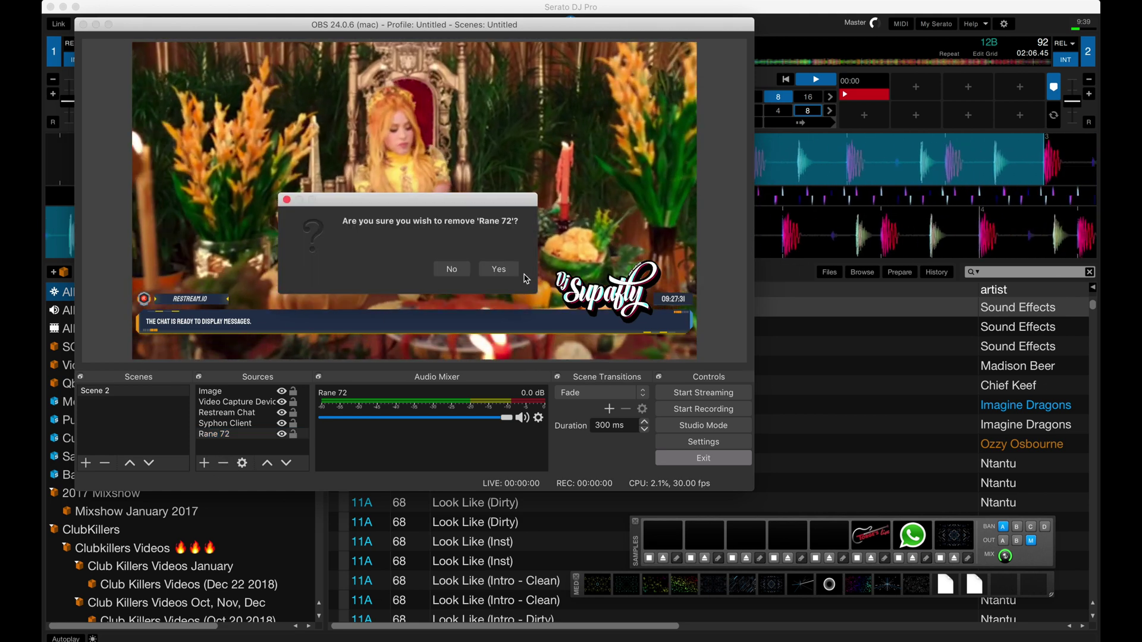
key("Return")
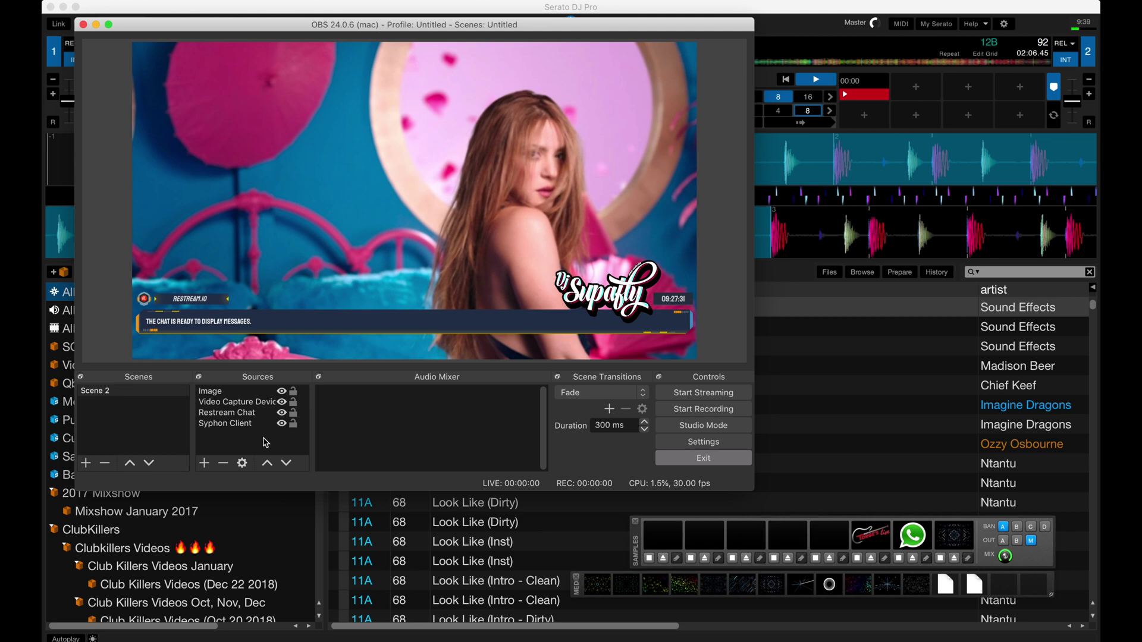
left_click(204, 463)
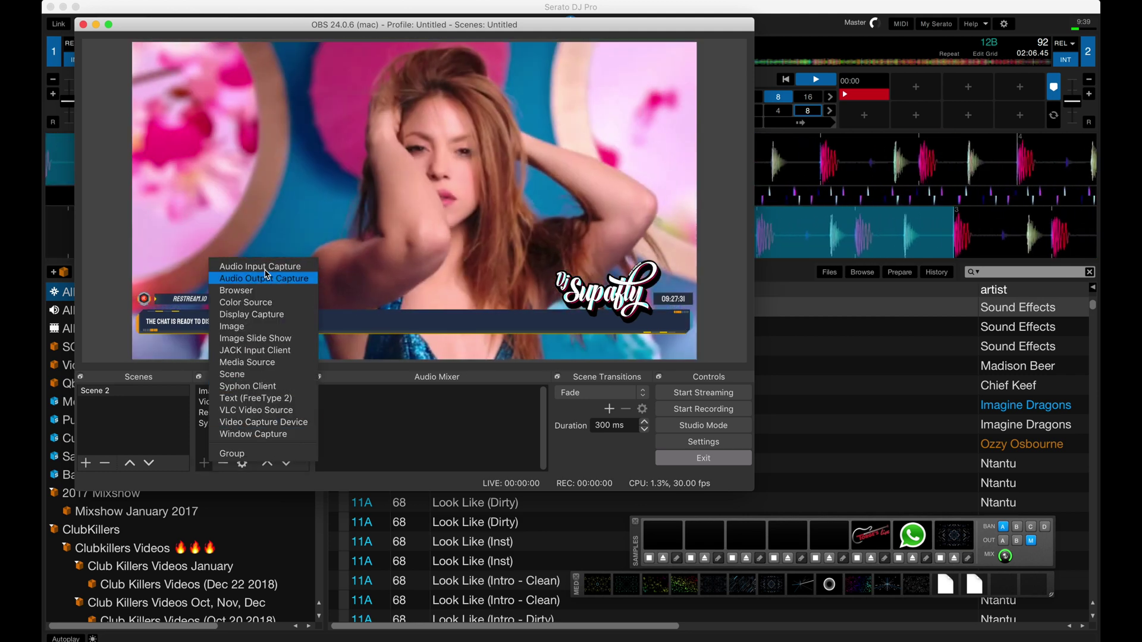
Add an Audio Input Capture named 'Rane 72' using the Rane 72 Virtual Channel 5/6 device.
left_click(273, 268)
type("Rane 7")
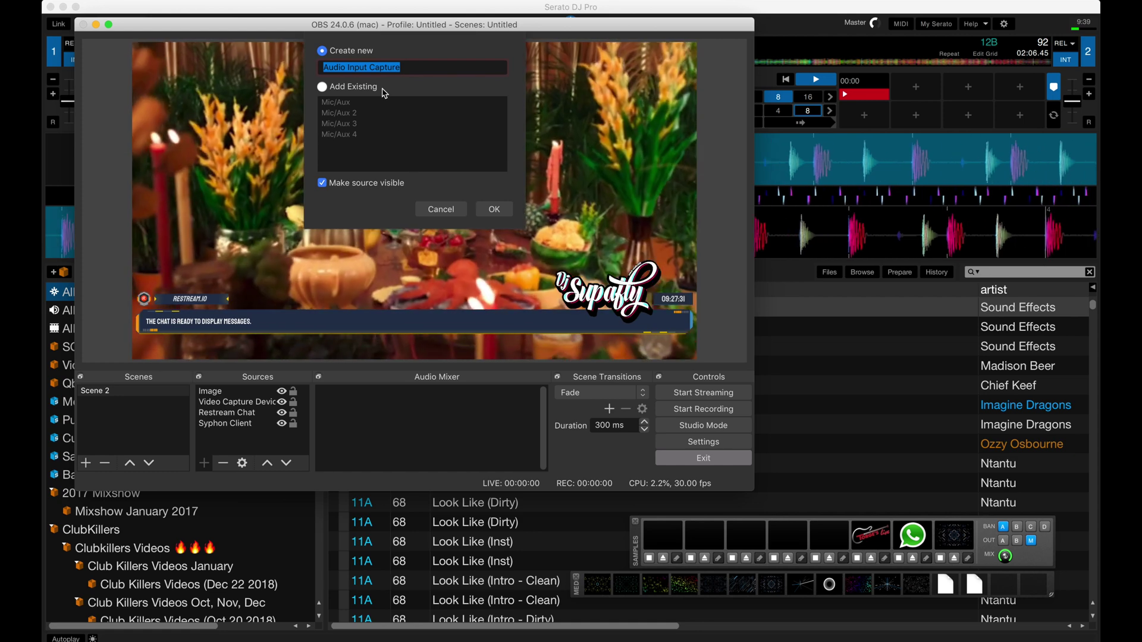
type("2")
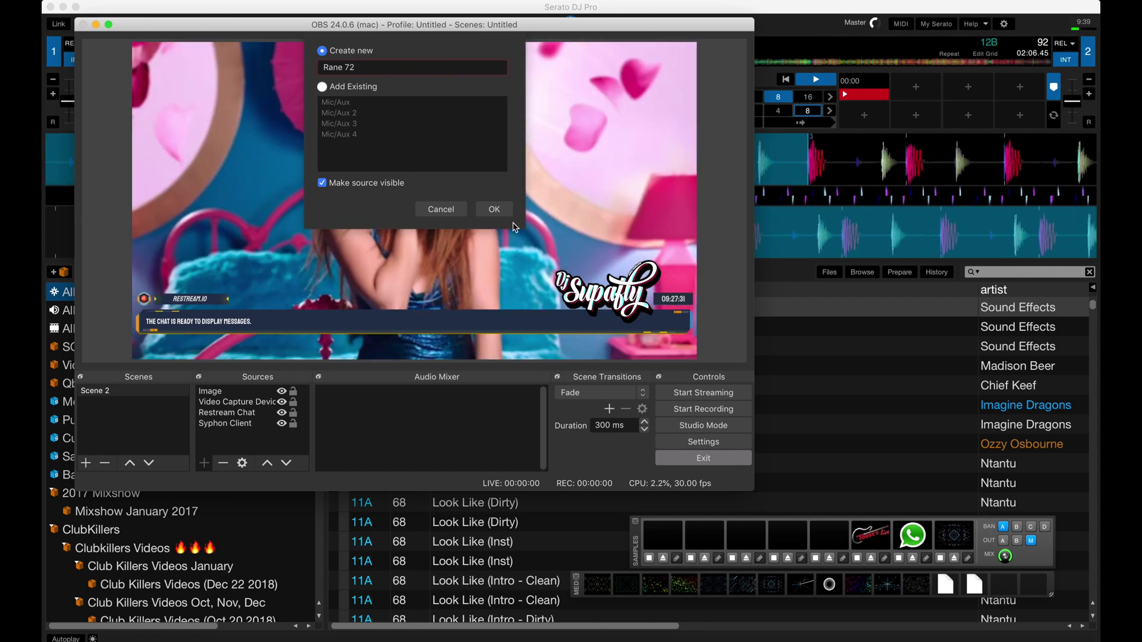
key("Return")
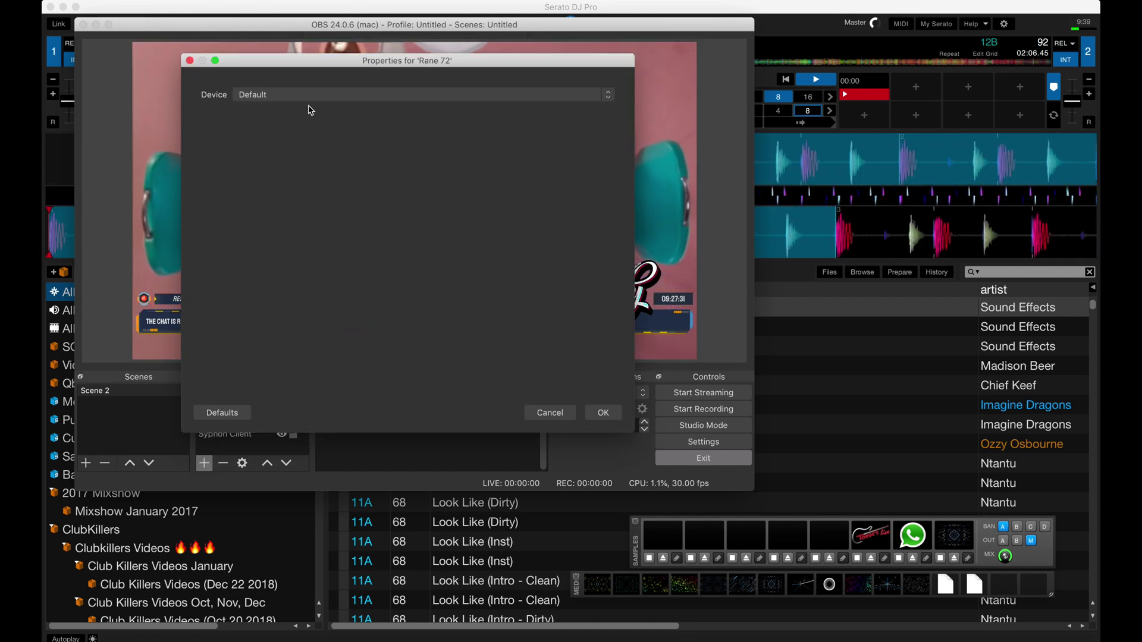
left_click(314, 97)
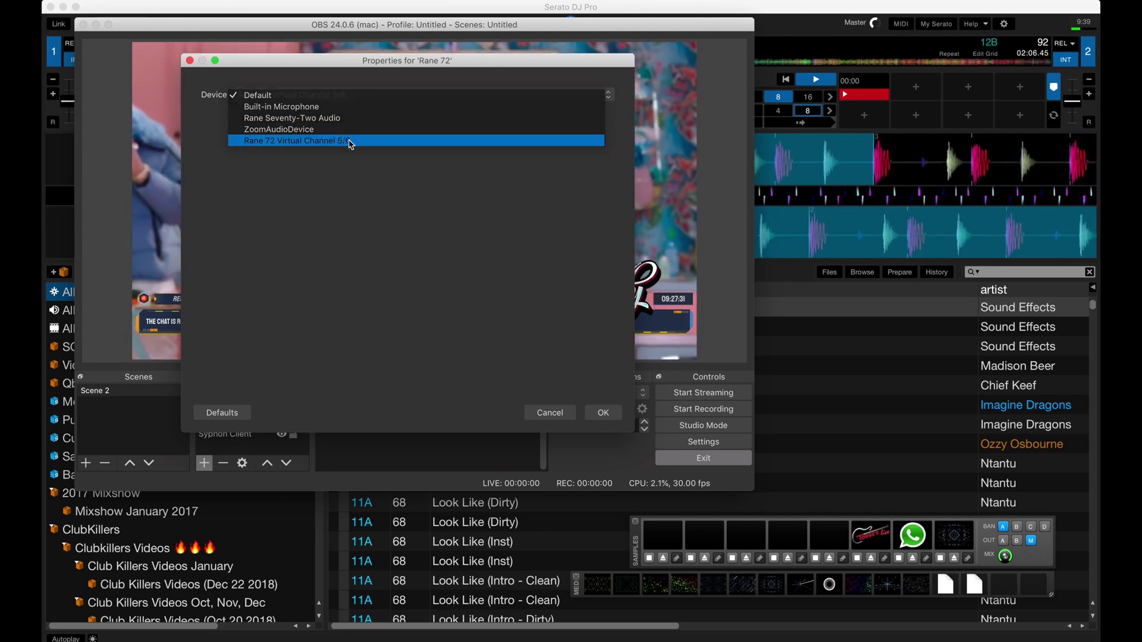
left_click(349, 141)
left_click(605, 412)
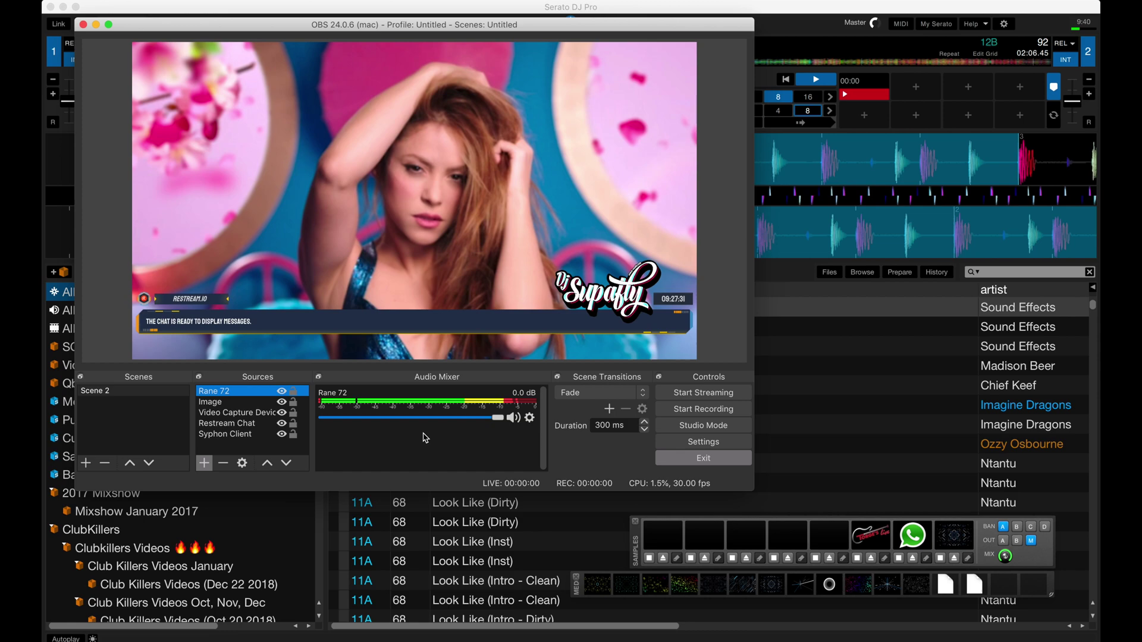
Nudge the OBS window into place and bring Mix Emergency to the front.
mouse_move(421, 24)
left_mouse_down()
mouse_move(550, 7)
mouse_move(431, 12)
left_mouse_up()
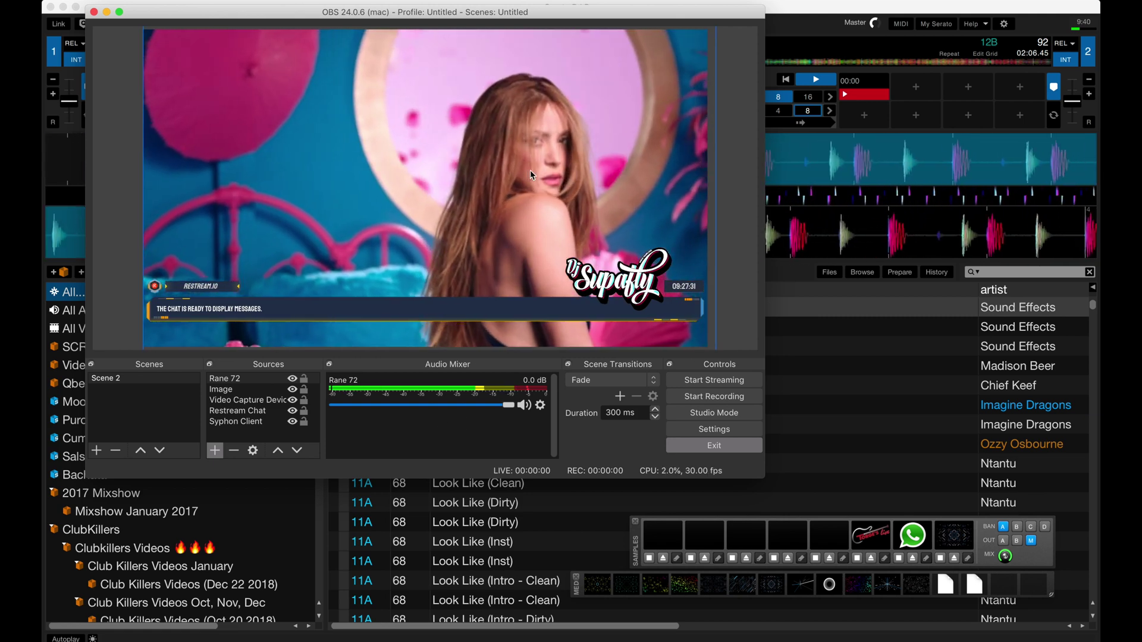
left_click(640, 540)
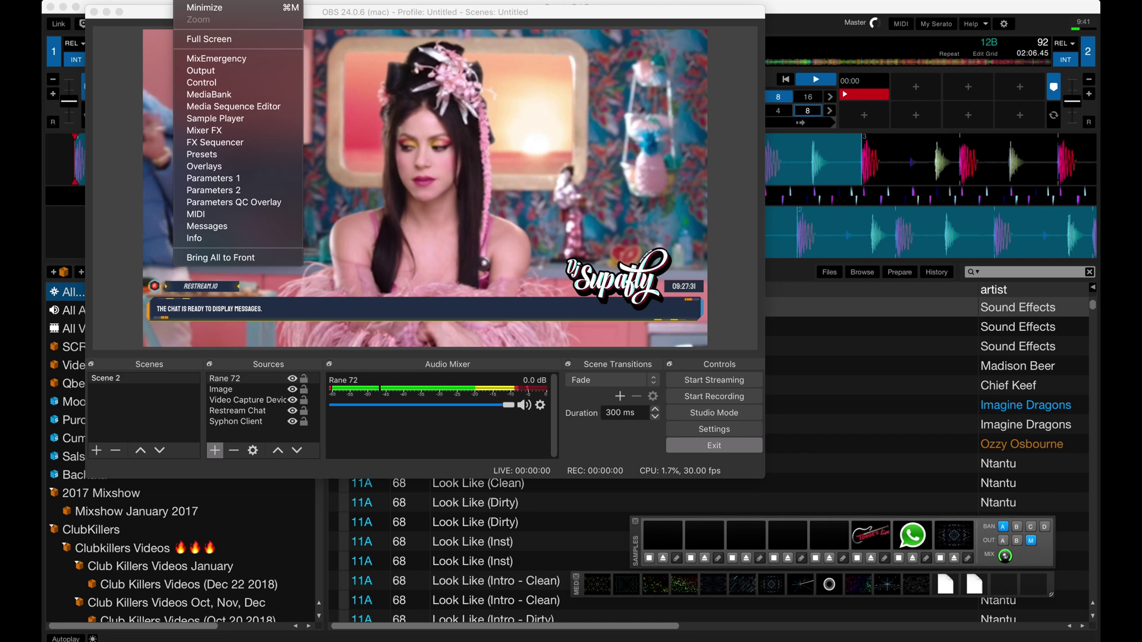
Open Mix Emergency's Sharing preferences and move the settings window aside.
mouse_move(95, 1)
left_click(120, 27)
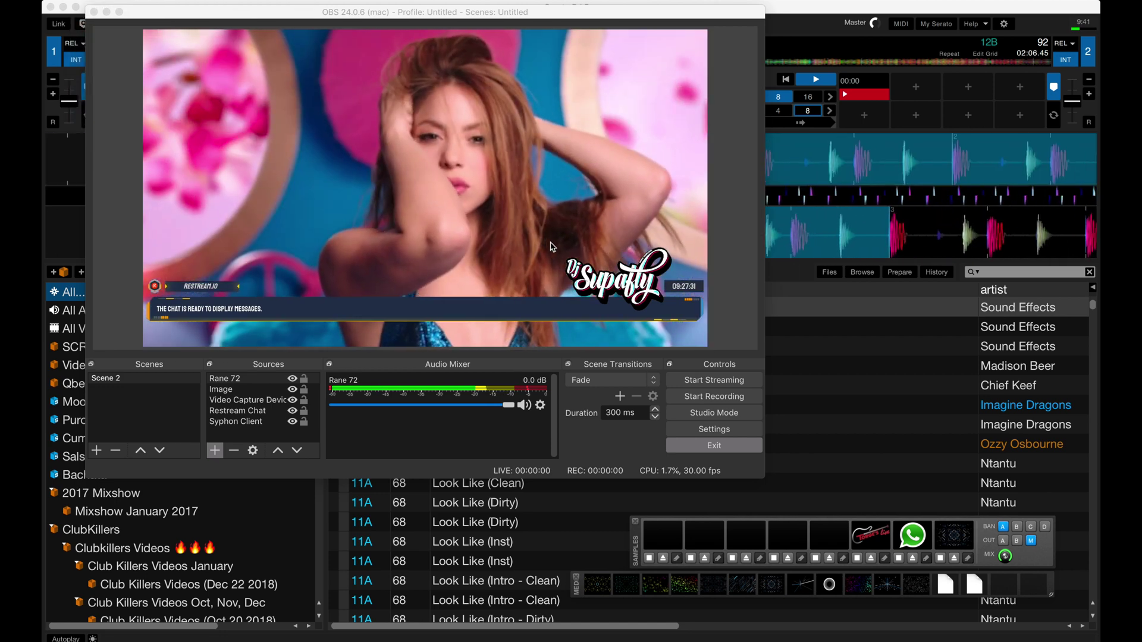
left_click(652, 104)
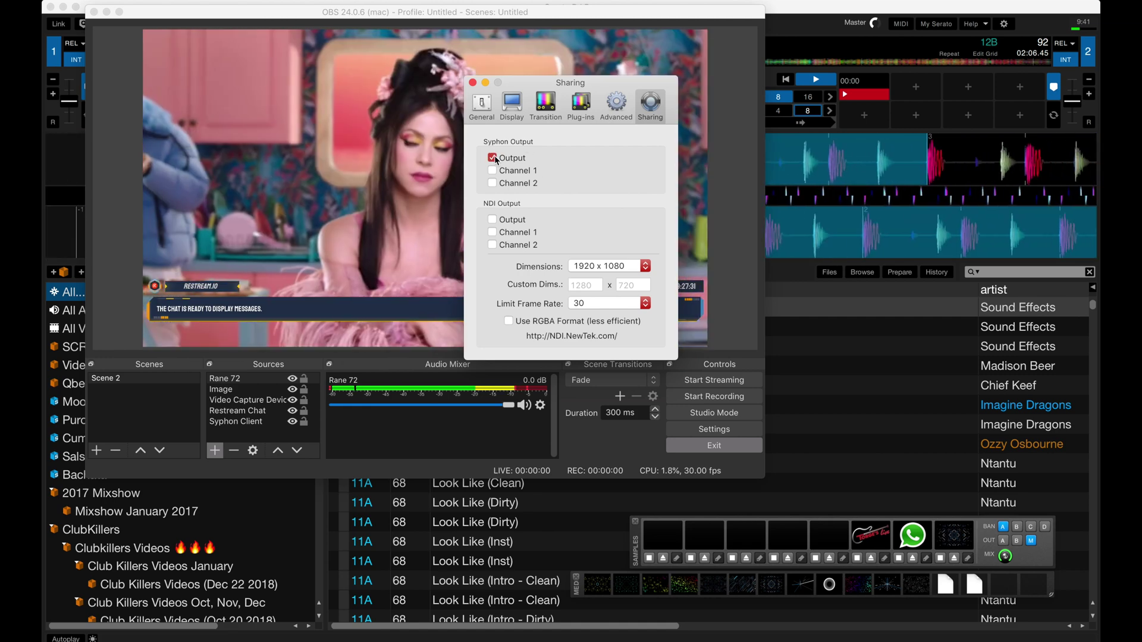
left_click_drag(547, 83, 845, 204)
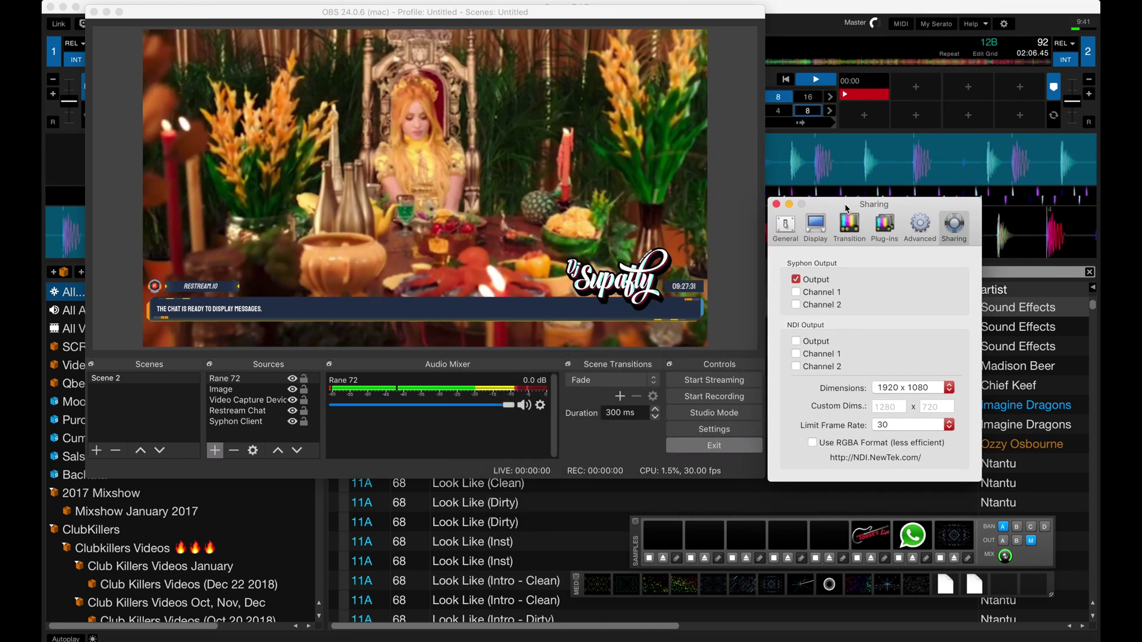
Set Syphon Output to 'Output', close the preferences, and select OBS's Video Capture Device source.
left_click(796, 279)
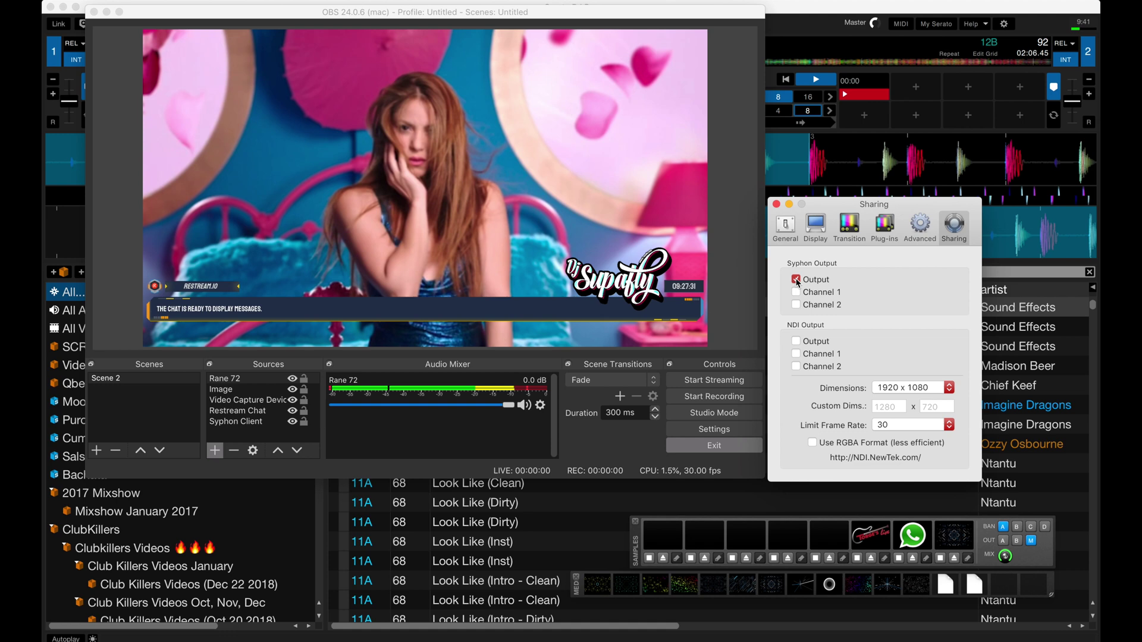
left_click(797, 280)
left_click(797, 284)
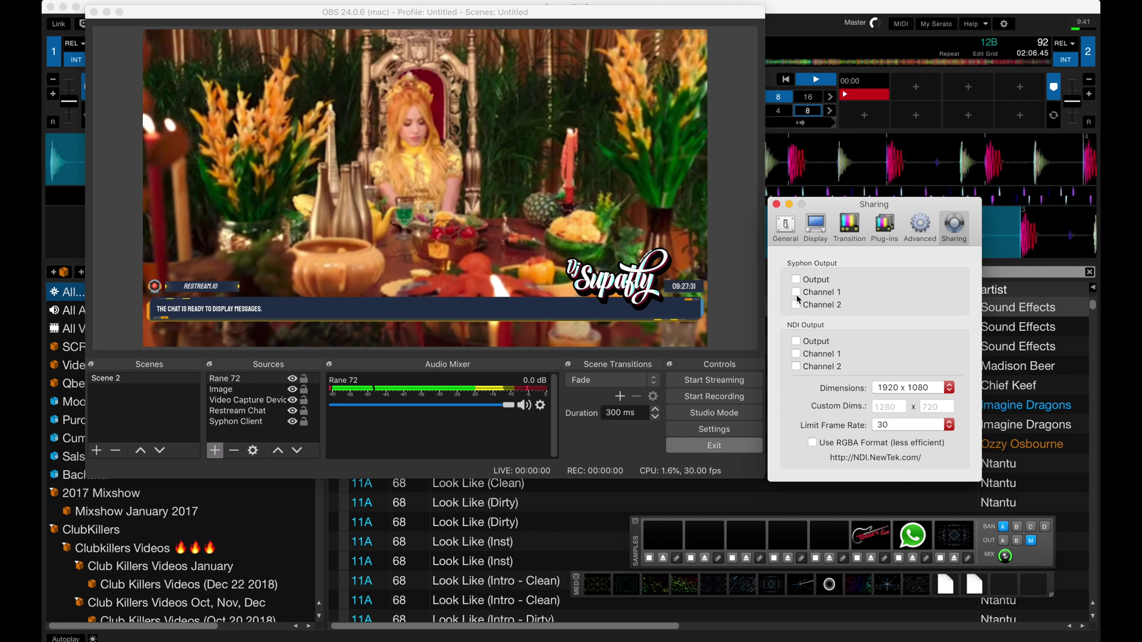
left_click(797, 281)
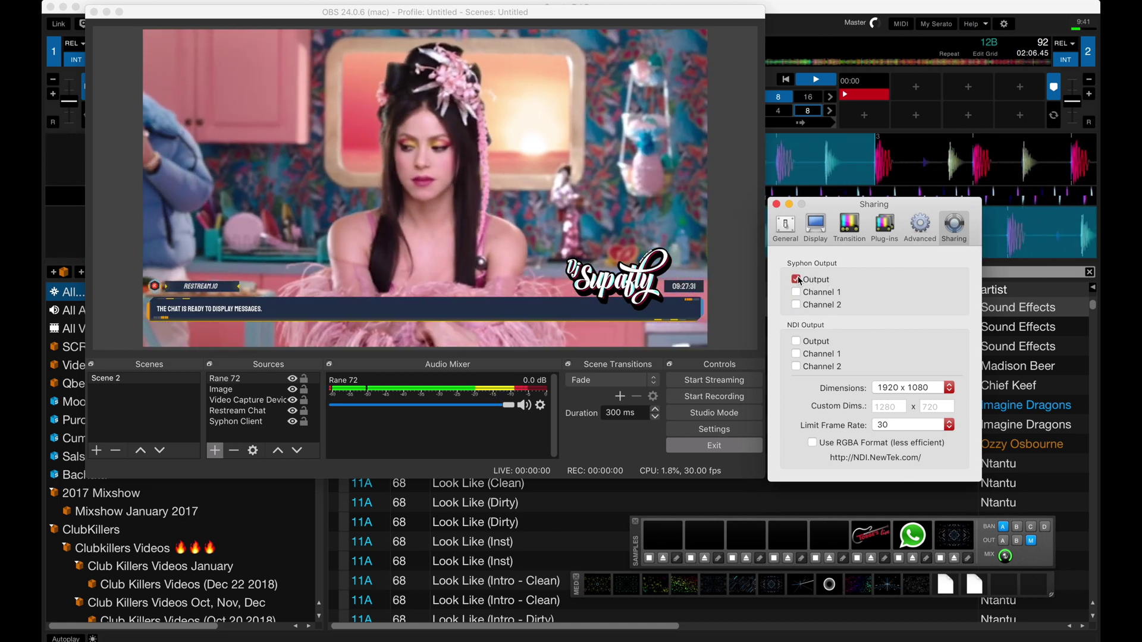
left_click(776, 204)
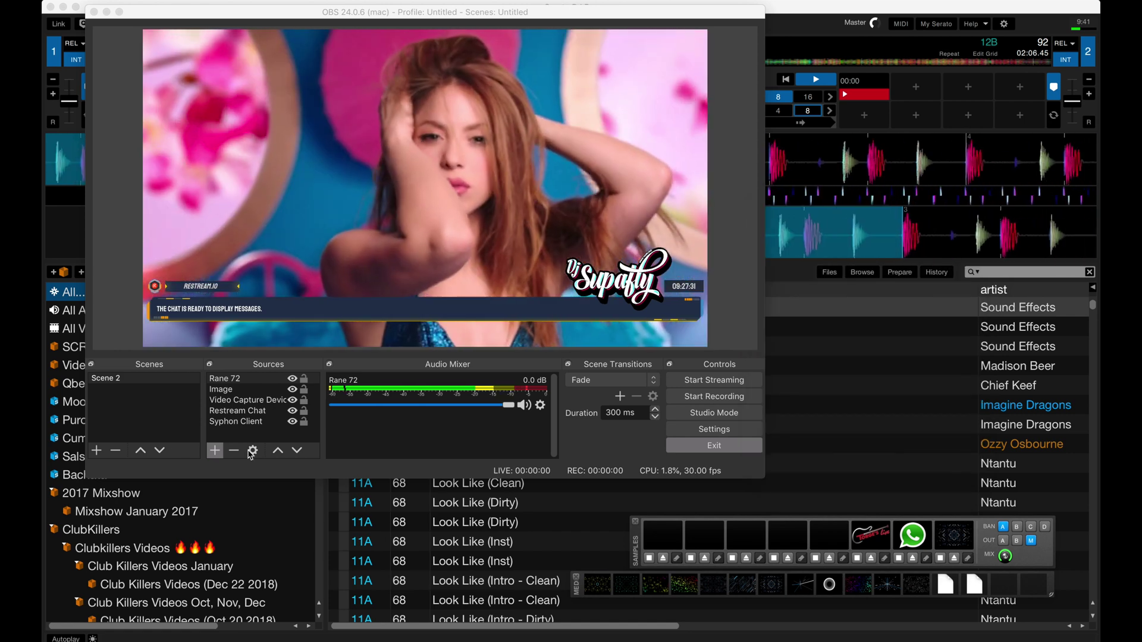
left_click(246, 402)
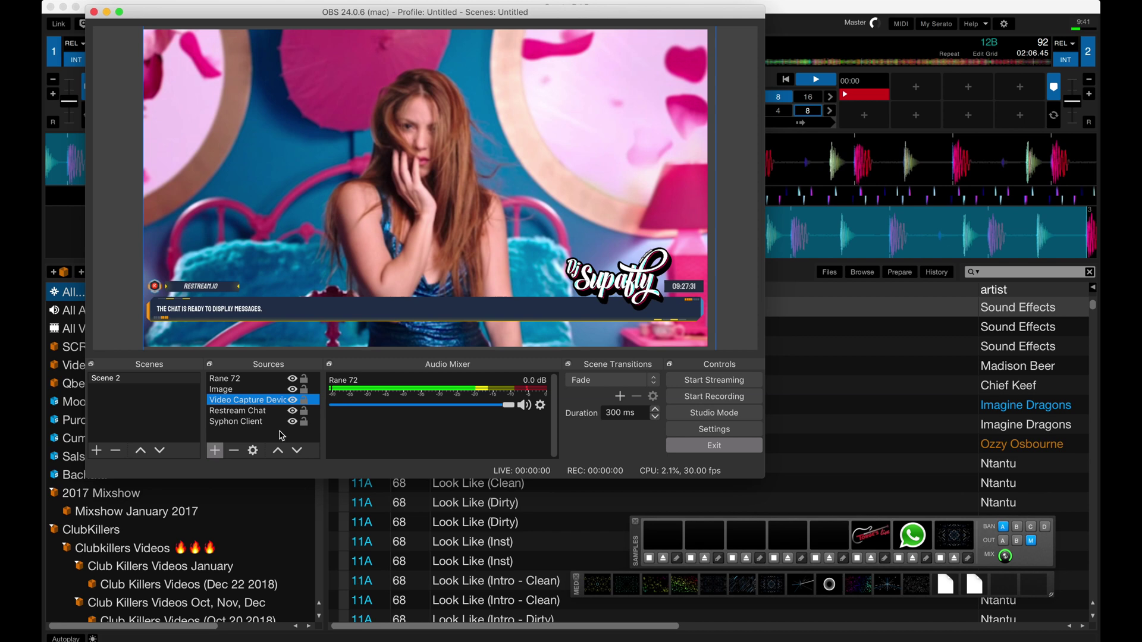
Delete the Video Capture Device and the old Syphon Client from Scene 2, confirming each removal.
left_click(233, 450)
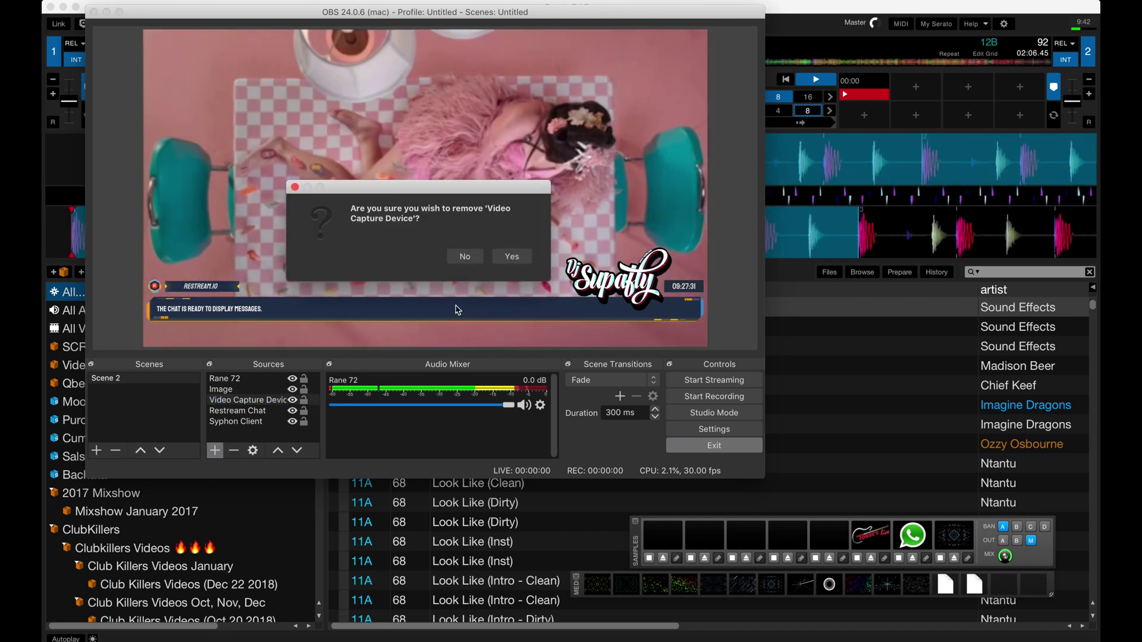
left_click(512, 257)
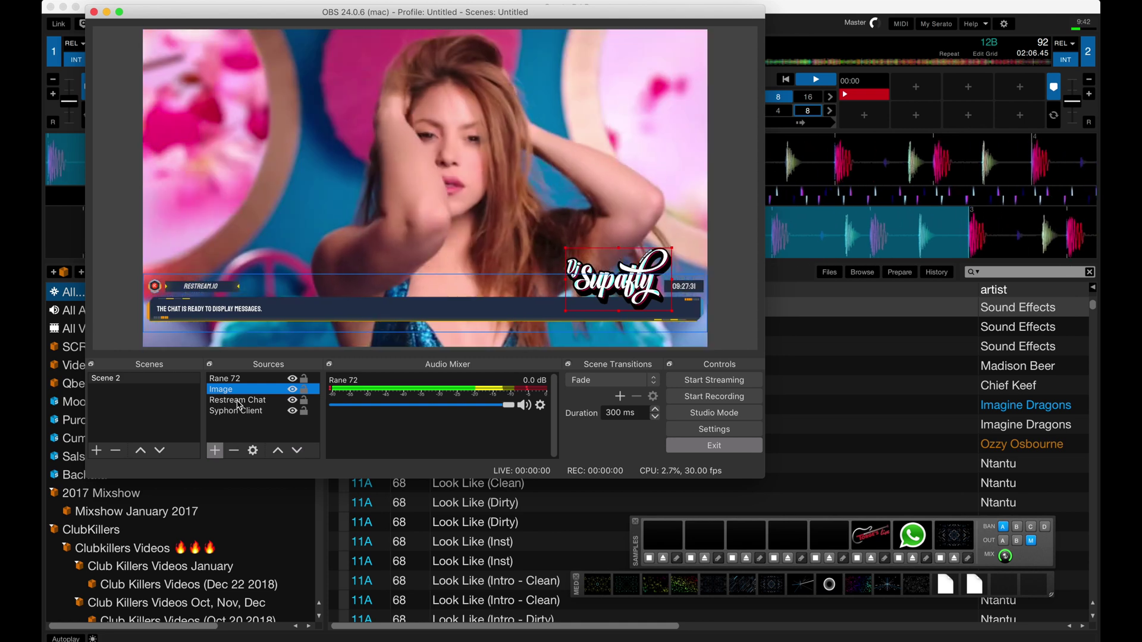
left_click(240, 412)
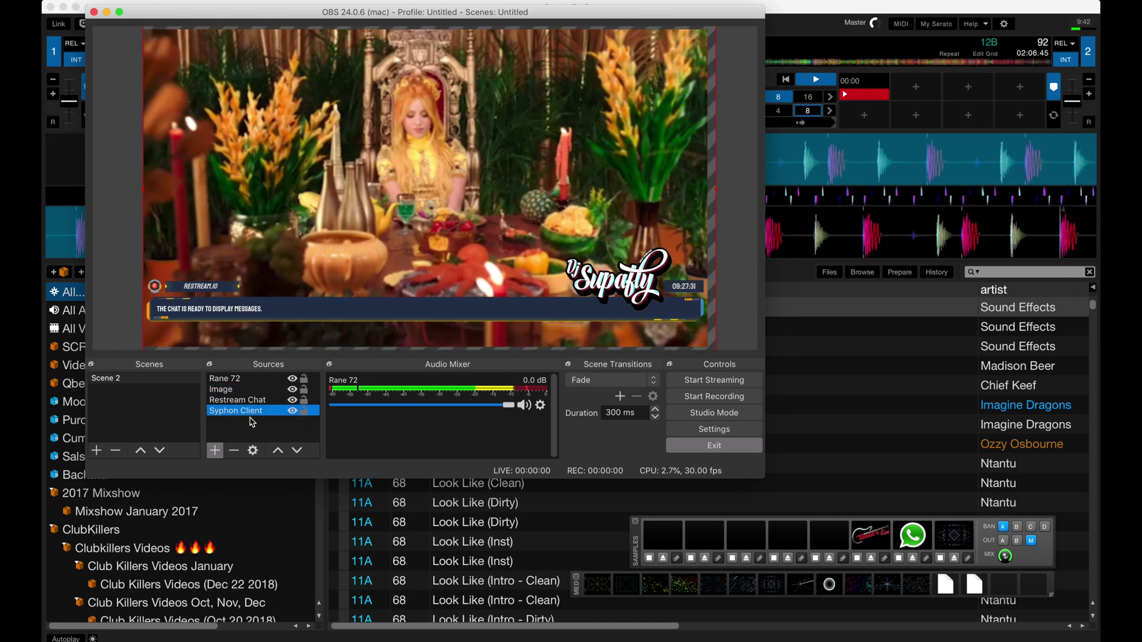
left_click(237, 452)
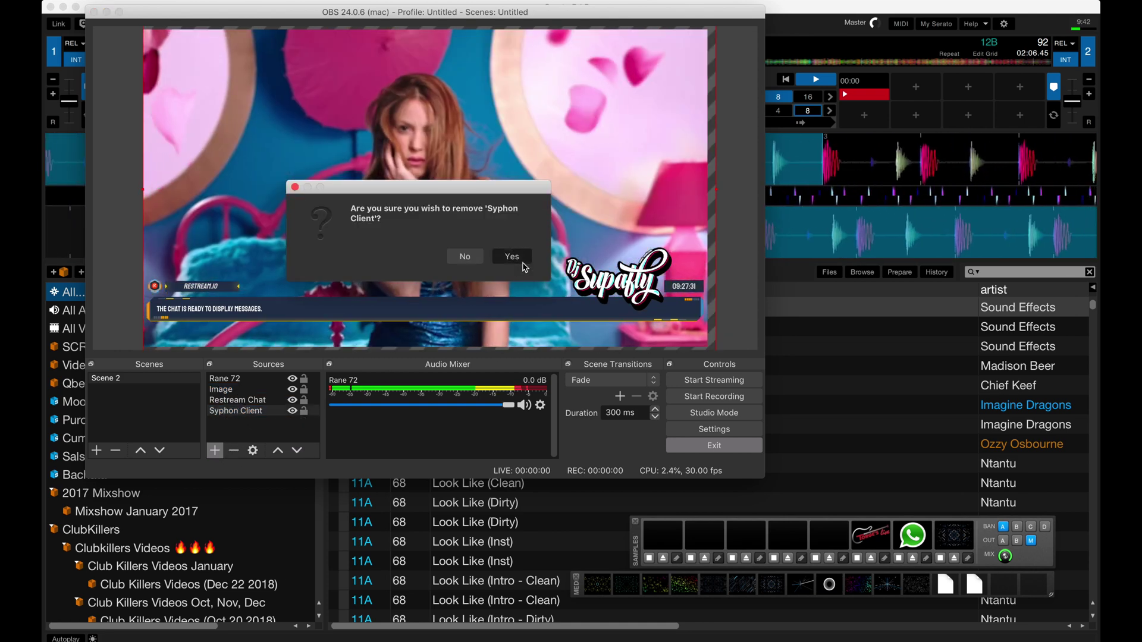
left_click(512, 257)
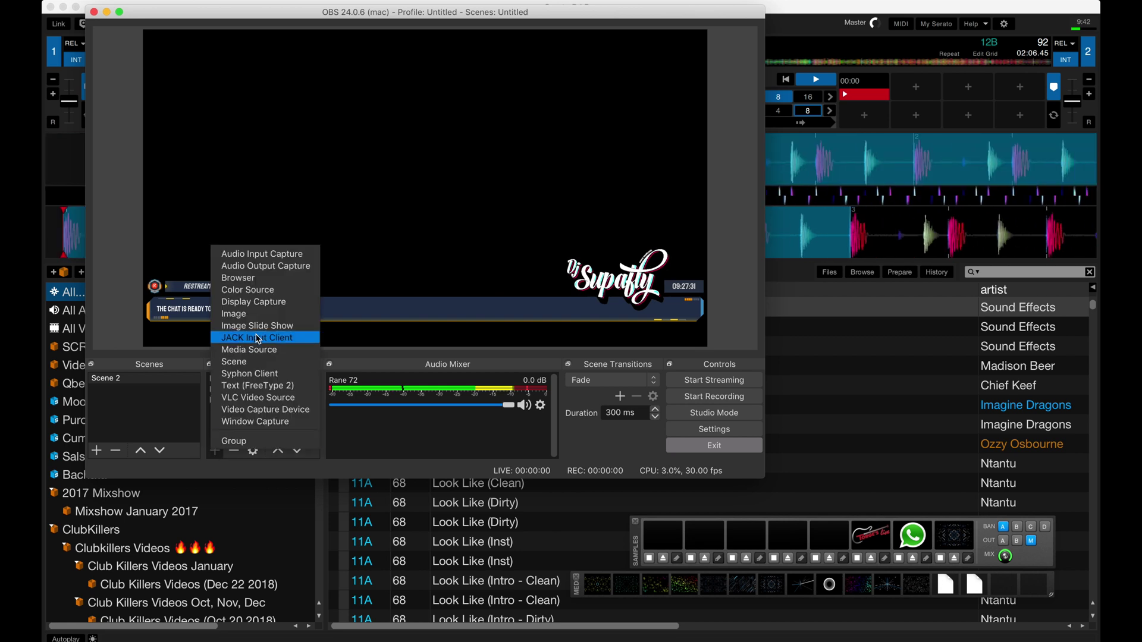
Add a Syphon Client fed by [MixEmergency] Output, stretch it full-canvas, and place it beneath the overlays.
left_click(268, 380)
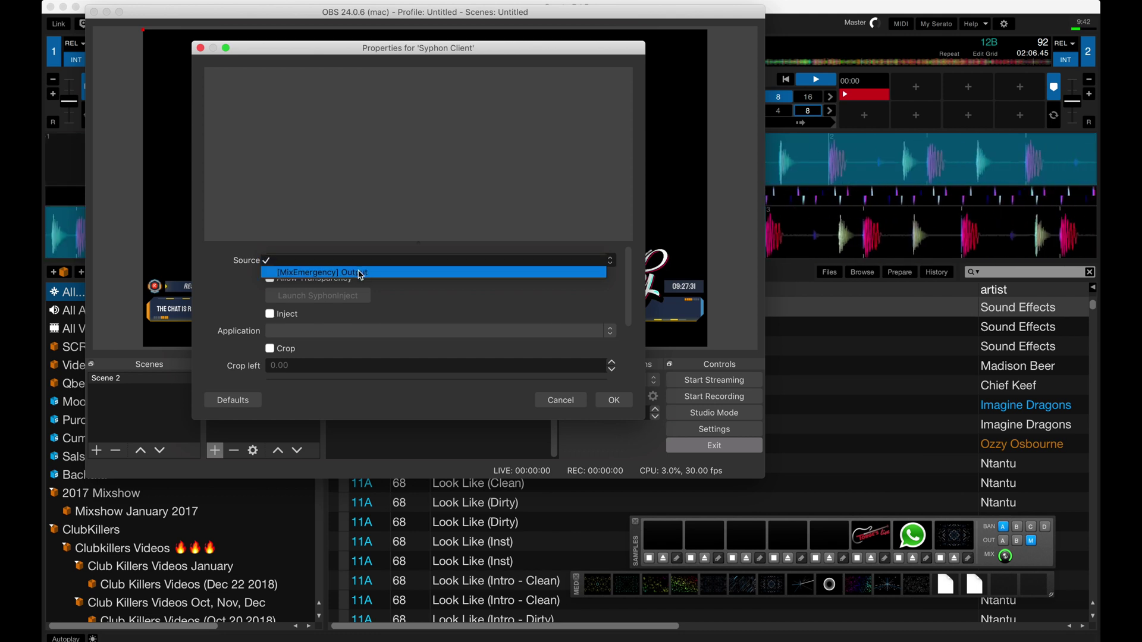
left_click(361, 274)
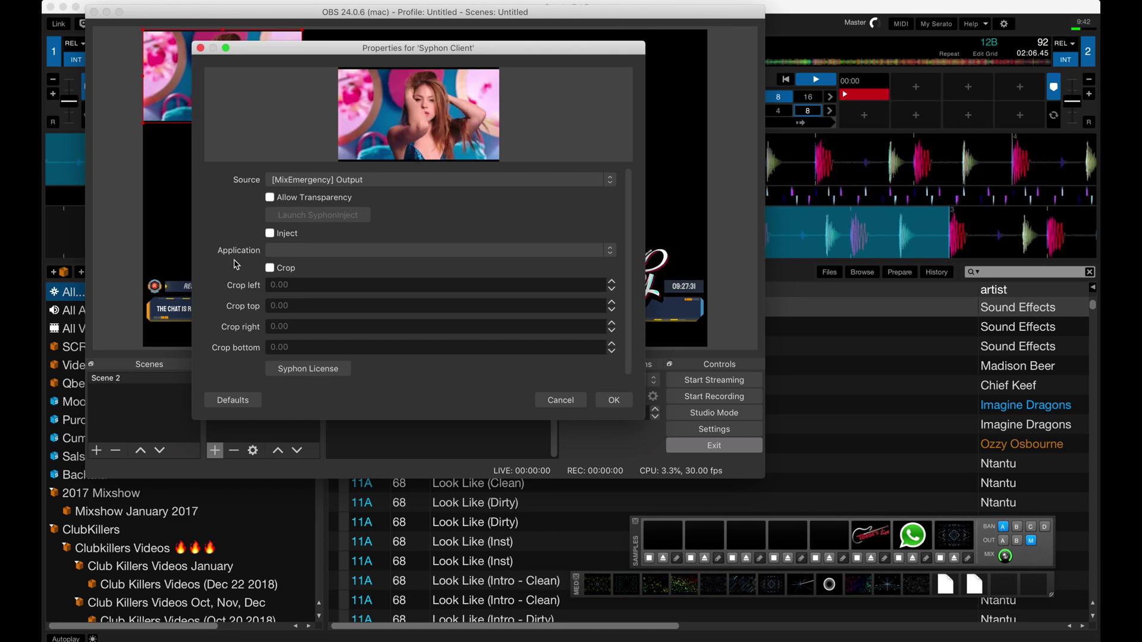
scroll(241, 280, "down", 1)
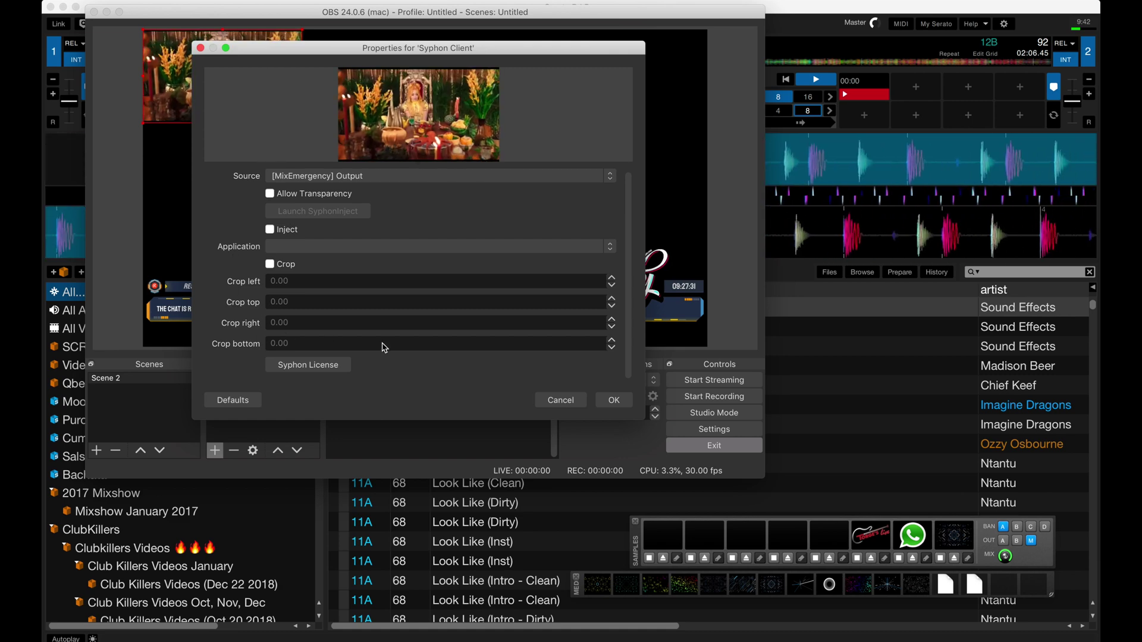
left_click(614, 401)
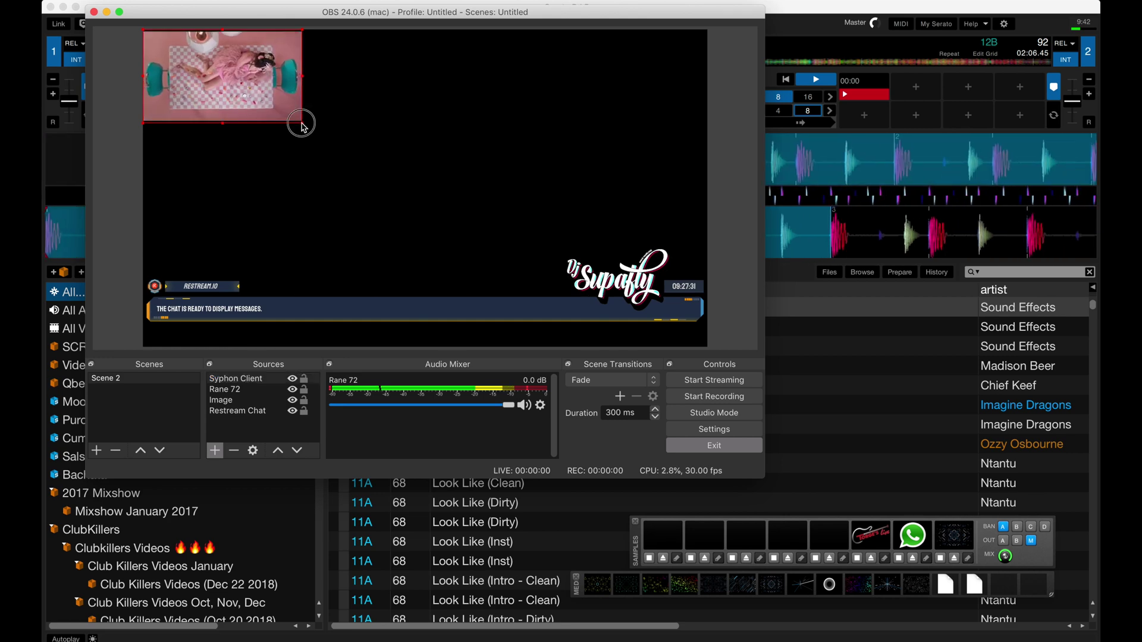
left_click_drag(394, 191, 712, 334)
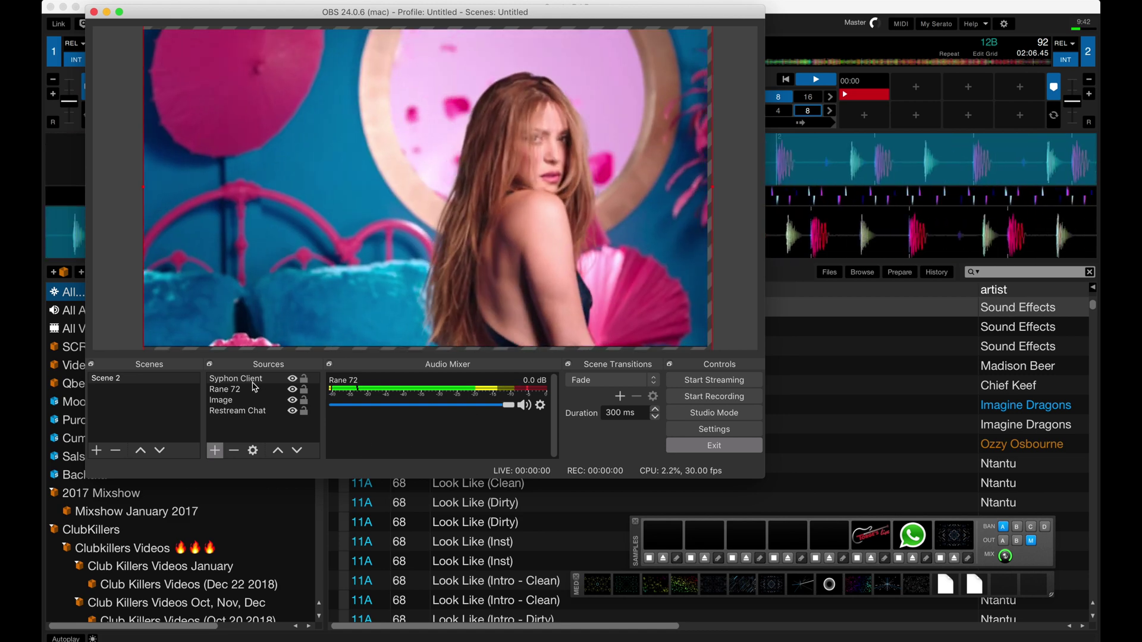
left_click_drag(238, 378, 252, 416)
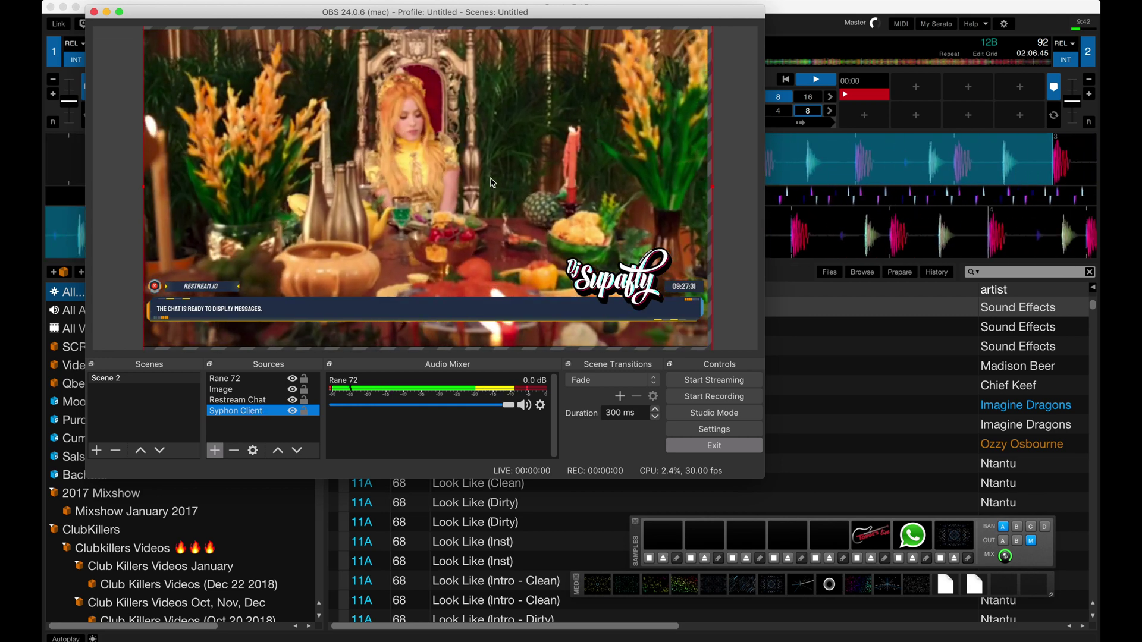
Pull the Rane 72 fader in the Audio Mixer down to about -3.2 dB.
left_click(754, 270)
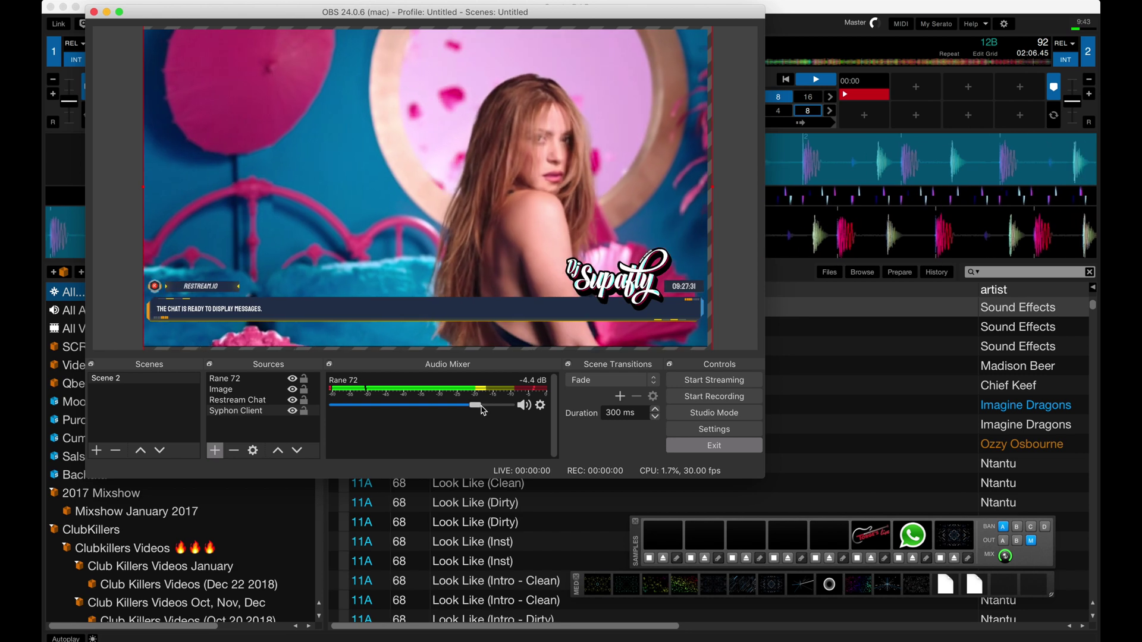
left_click(509, 405)
left_click_drag(508, 405, 485, 410)
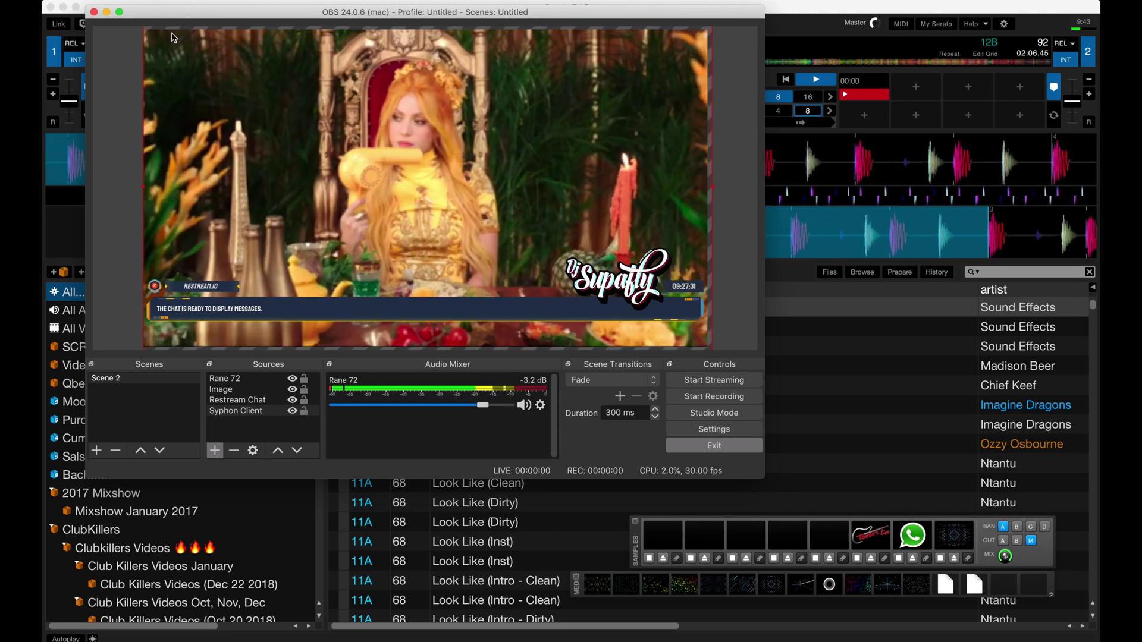
left_click_drag(428, 14, 436, 47)
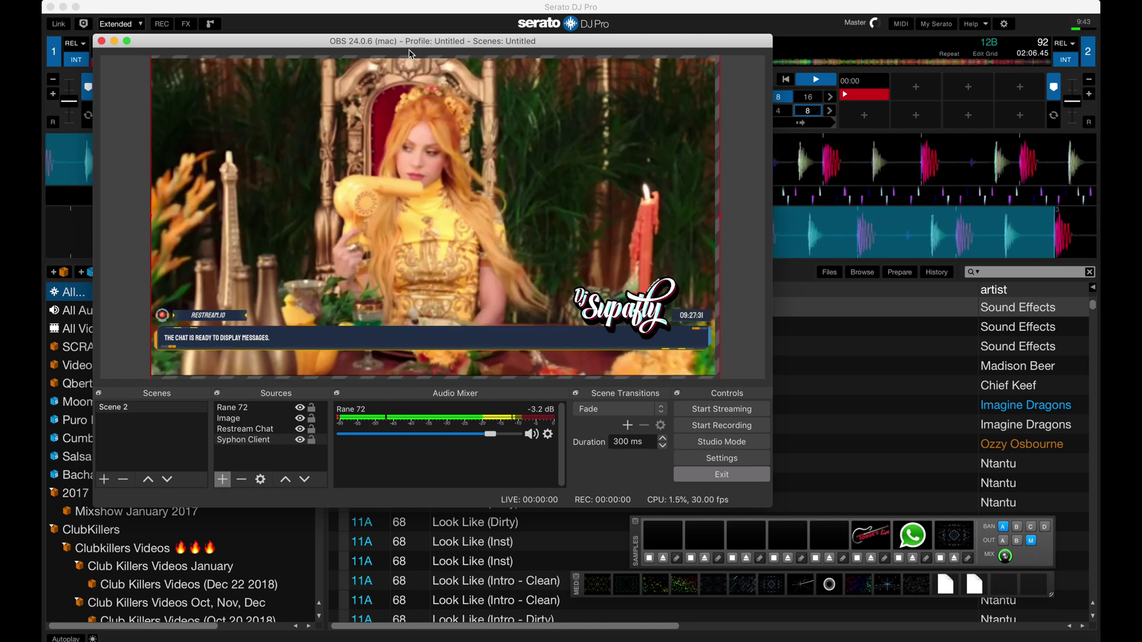
Shift the OBS window down and right over Serato DJ Pro so the decks show.
left_click_drag(401, 43, 412, 55)
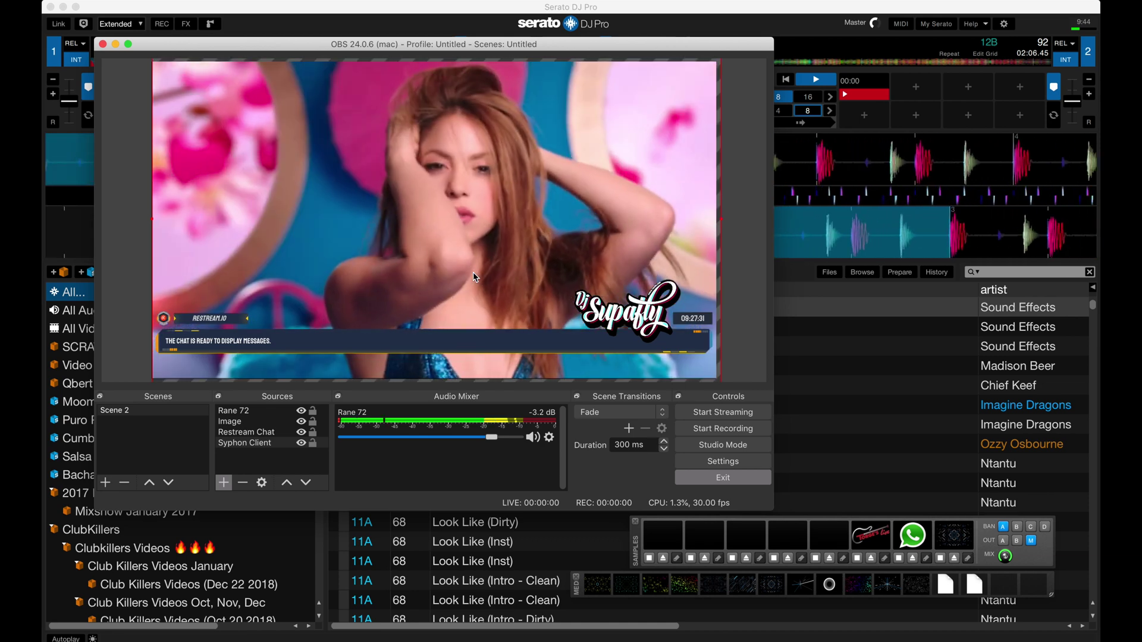
left_click(439, 255)
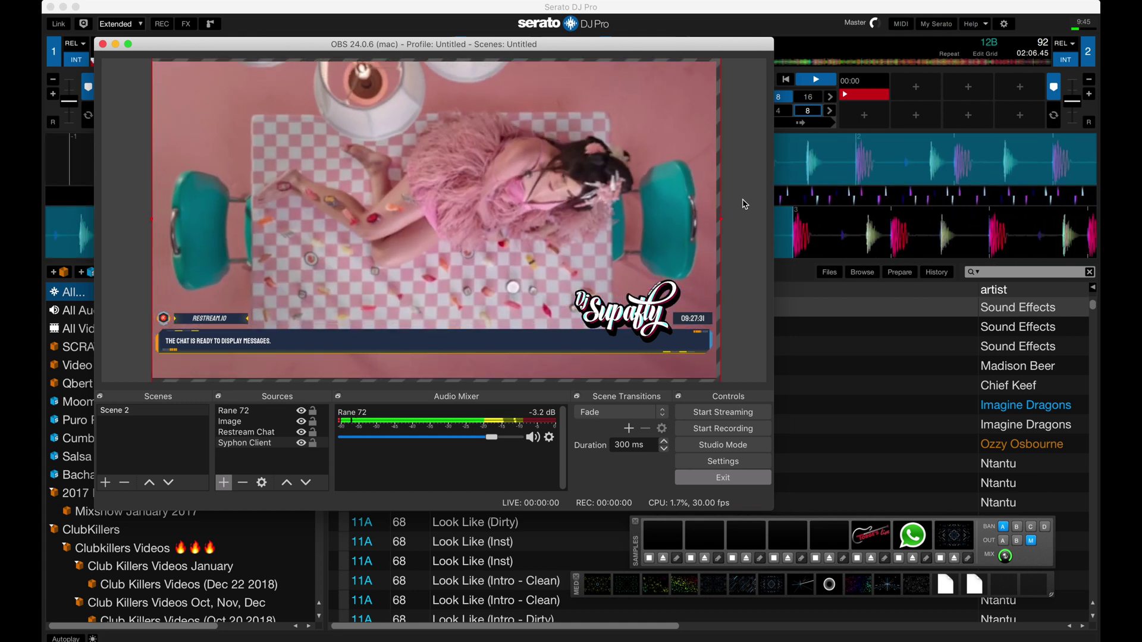
left_click_drag(558, 44, 642, 133)
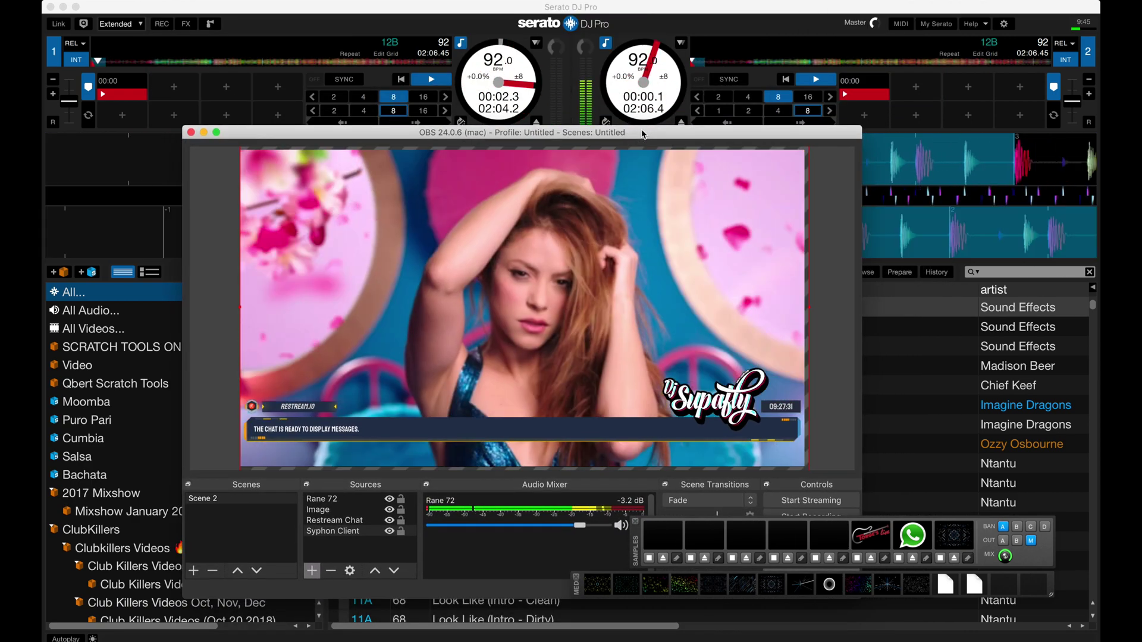
mouse_move(657, 141)
left_mouse_down()
mouse_move(619, 132)
mouse_move(653, 136)
left_mouse_up()
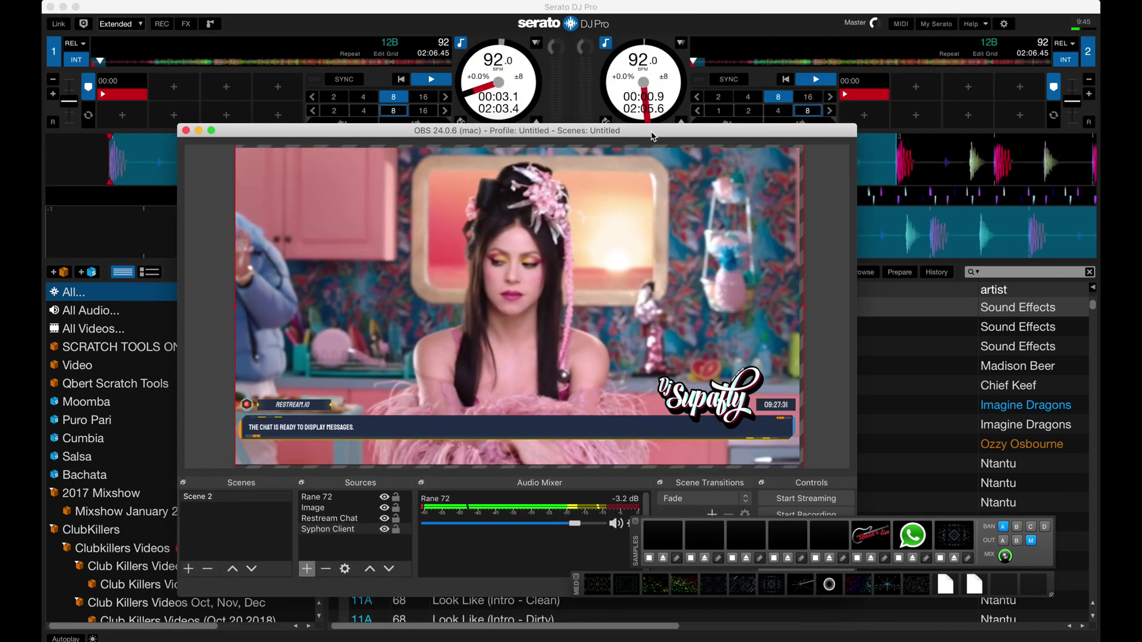
left_click_drag(653, 137, 682, 126)
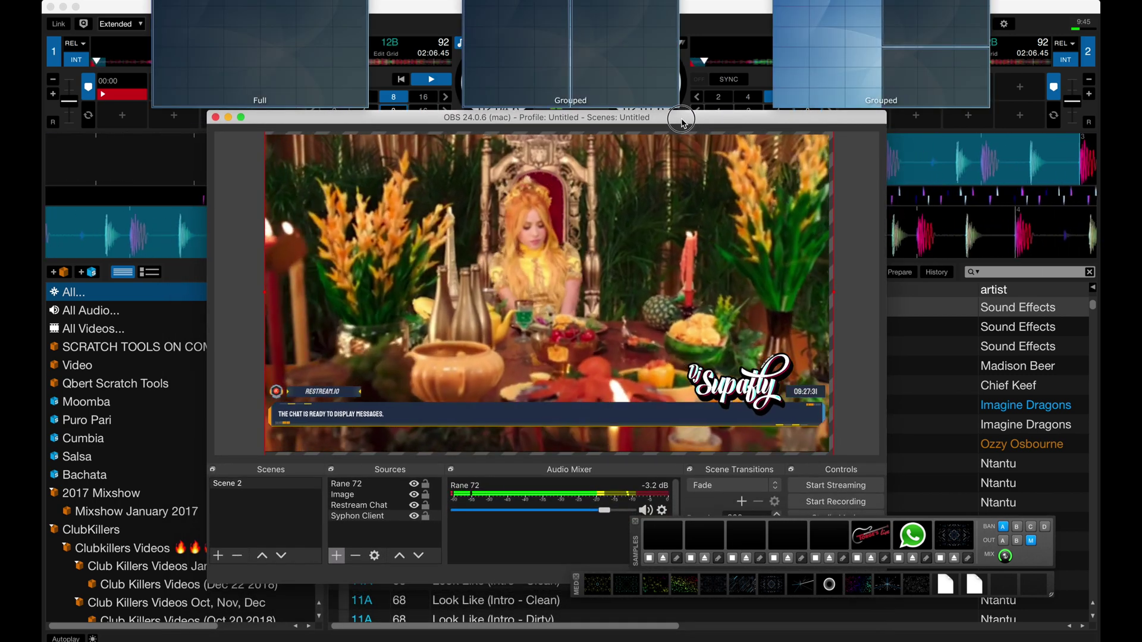
left_click_drag(681, 131, 683, 134)
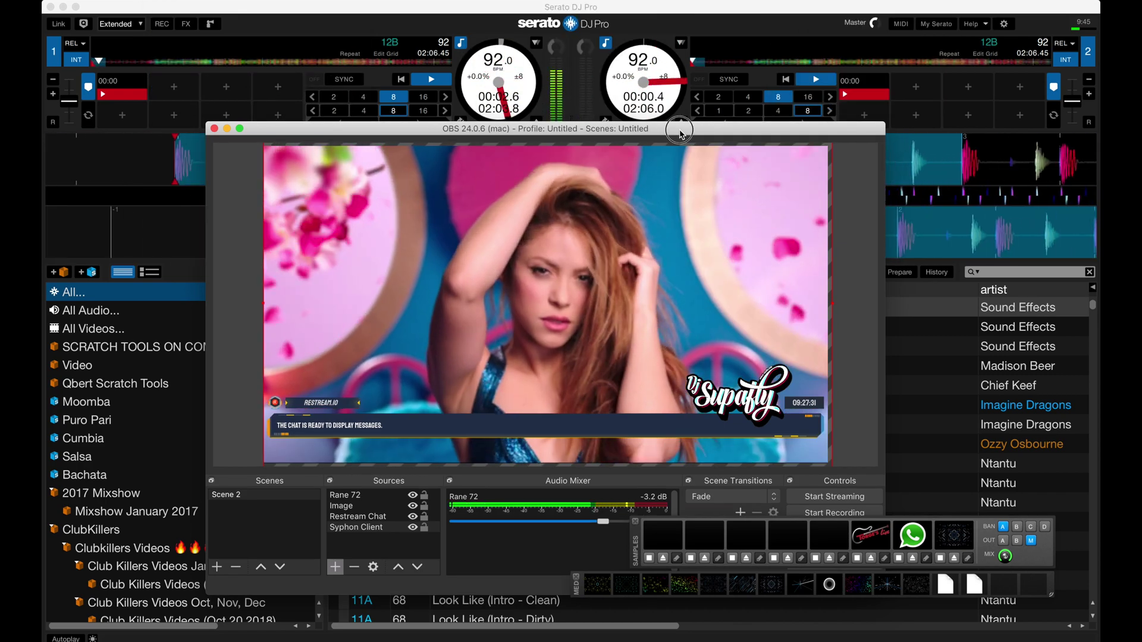
left_click_drag(681, 135, 685, 136)
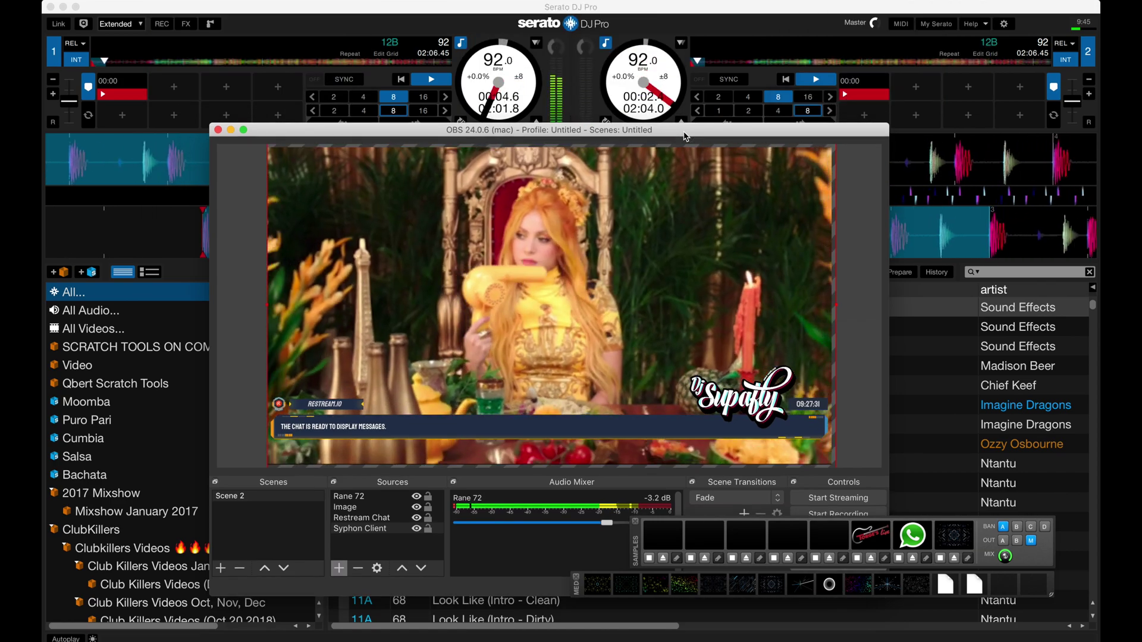